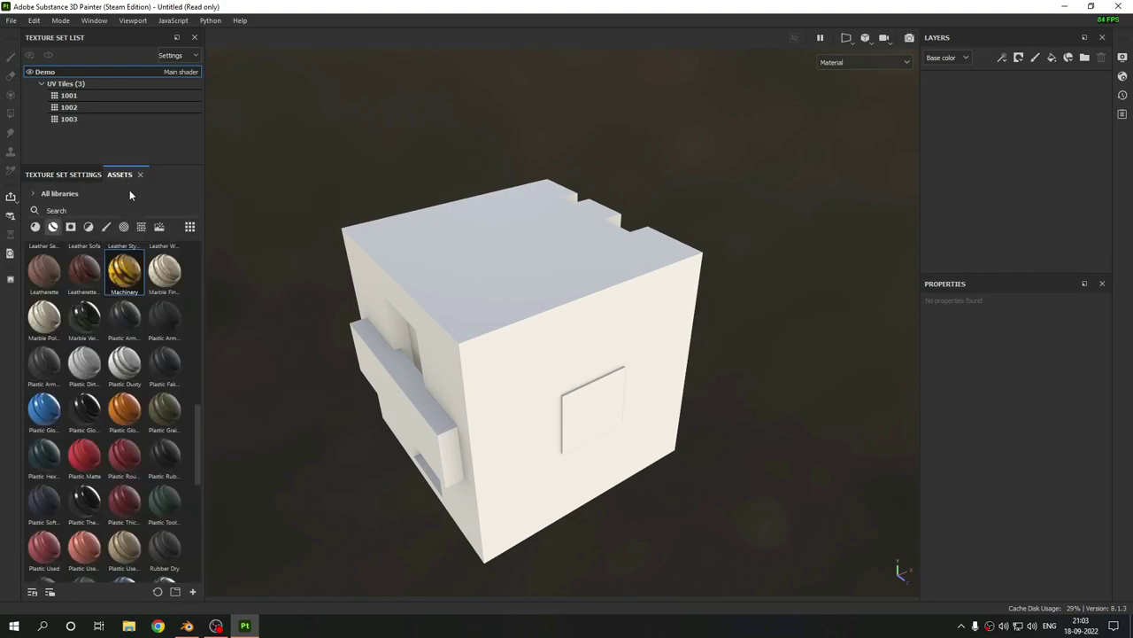
# Step: Add the Steel Rust and Wear material from the asset library as a layer covering the cube
pyautogui.scroll(-10, 130, 381)
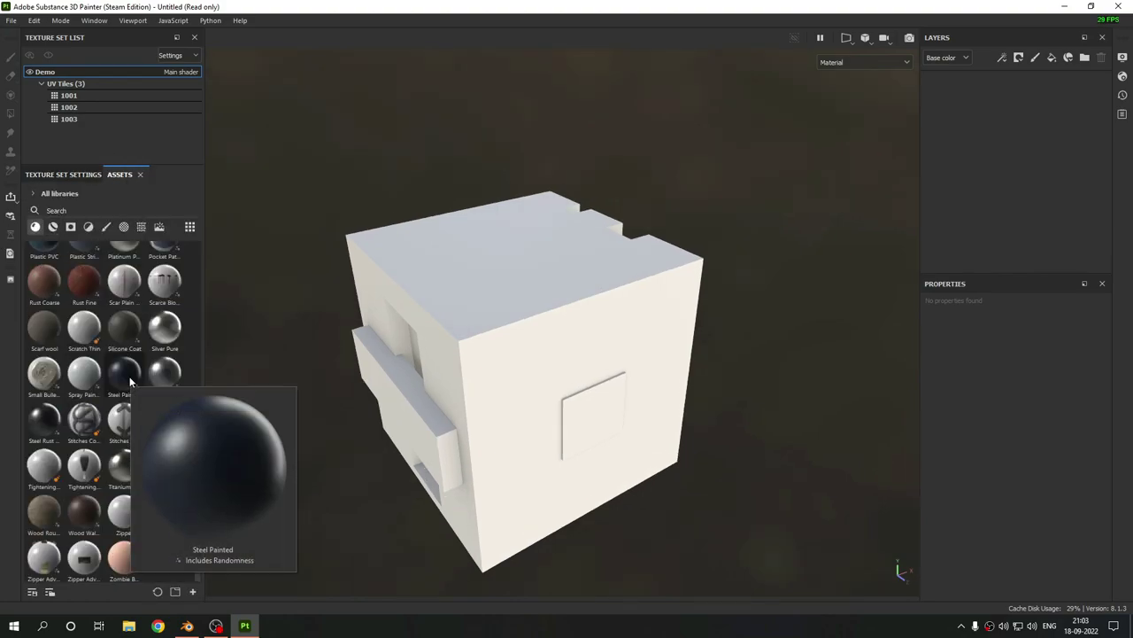
pyautogui.moveTo(43, 419); pyautogui.dragTo(946, 129)
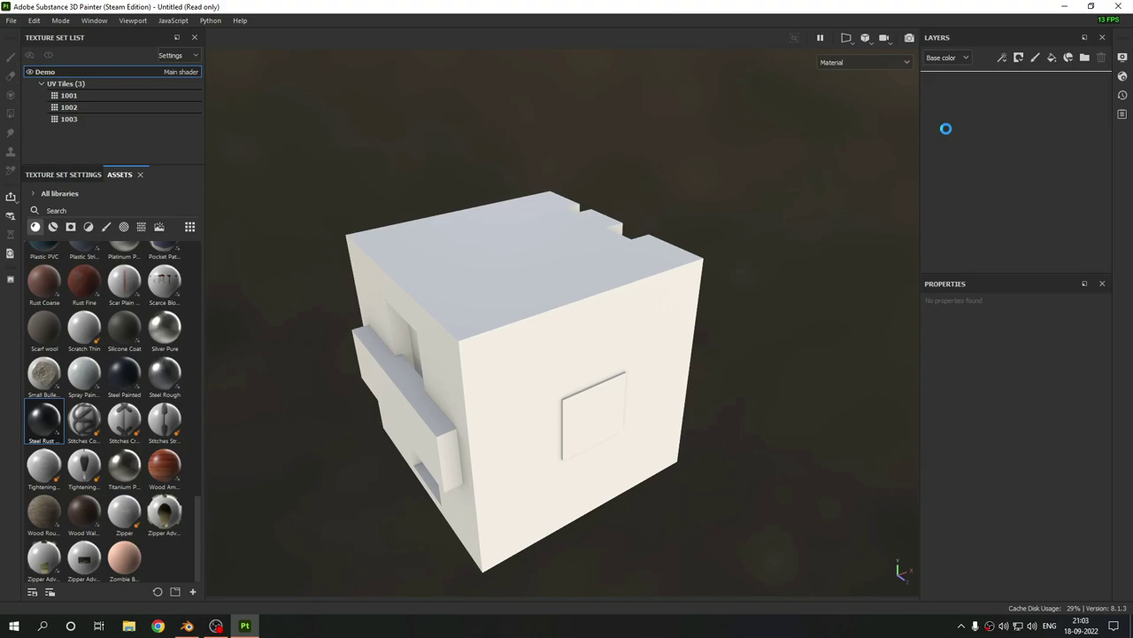
pyautogui.keyDown('alt'); pyautogui.moveTo(531, 354); pyautogui.dragTo(585, 344); pyautogui.keyUp('alt')
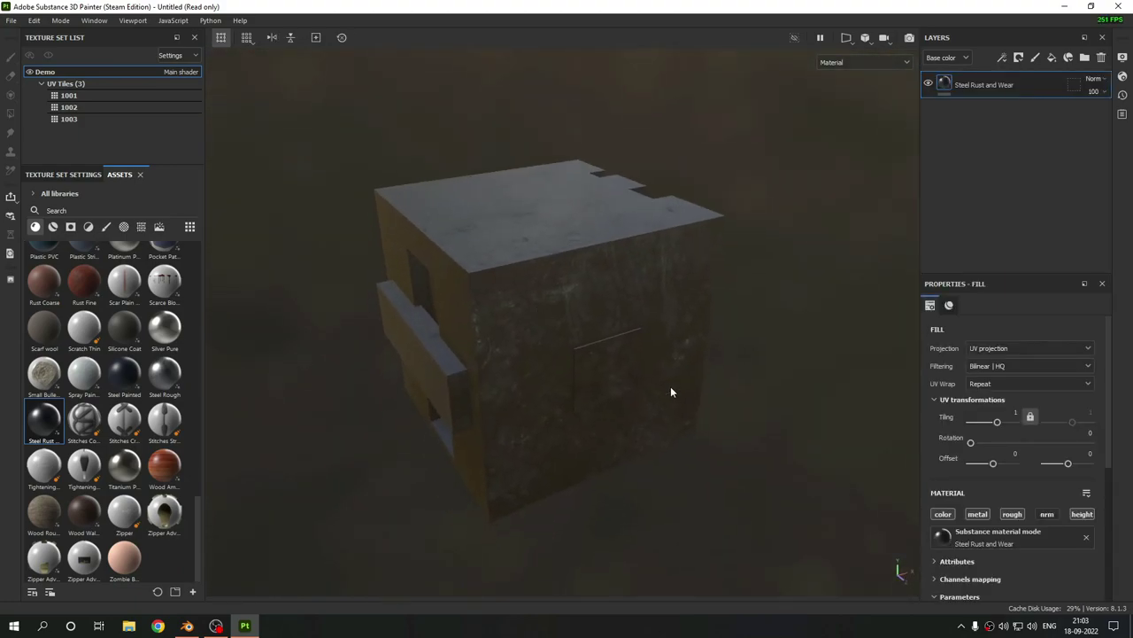
# Step: Set the steel layer's metal roughness to 0.2199, surface imperfections to 0.23 and rust intensity to 0.19, and inspect the cube
pyautogui.scroll(-5, 1010, 509)
pyautogui.moveTo(1013, 434); pyautogui.dragTo(1011, 433)
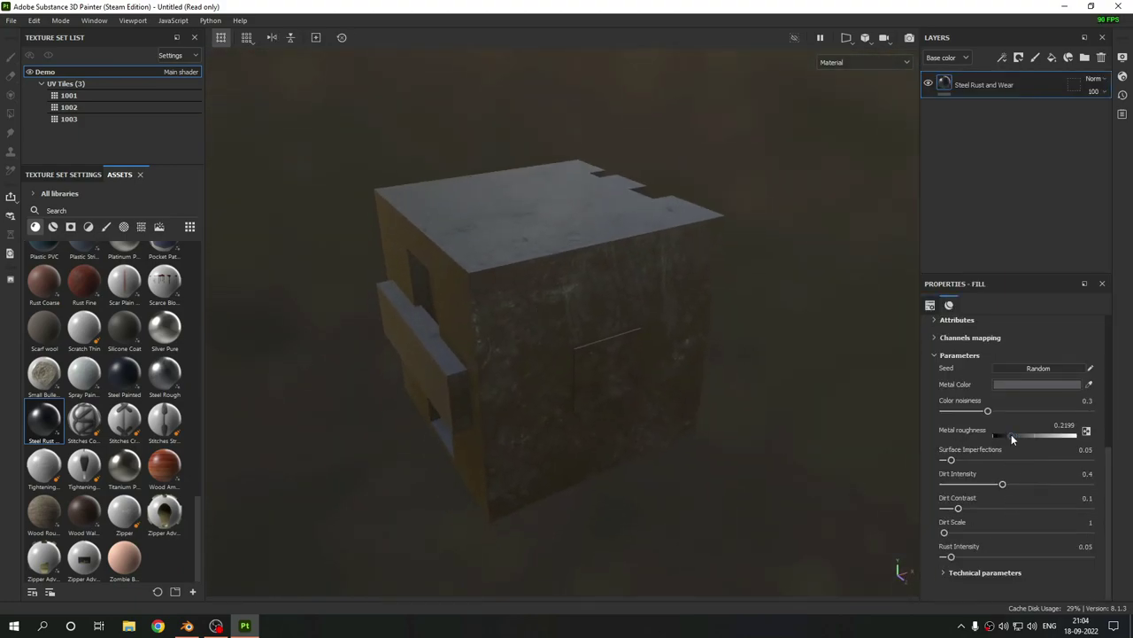
pyautogui.click(978, 460)
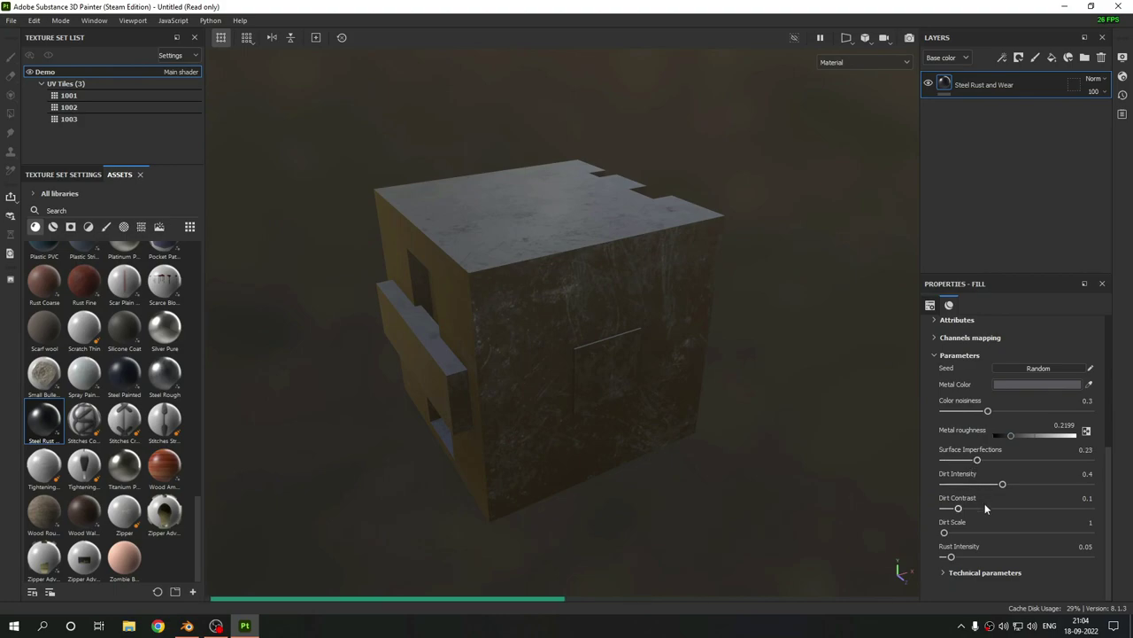
pyautogui.click(972, 556)
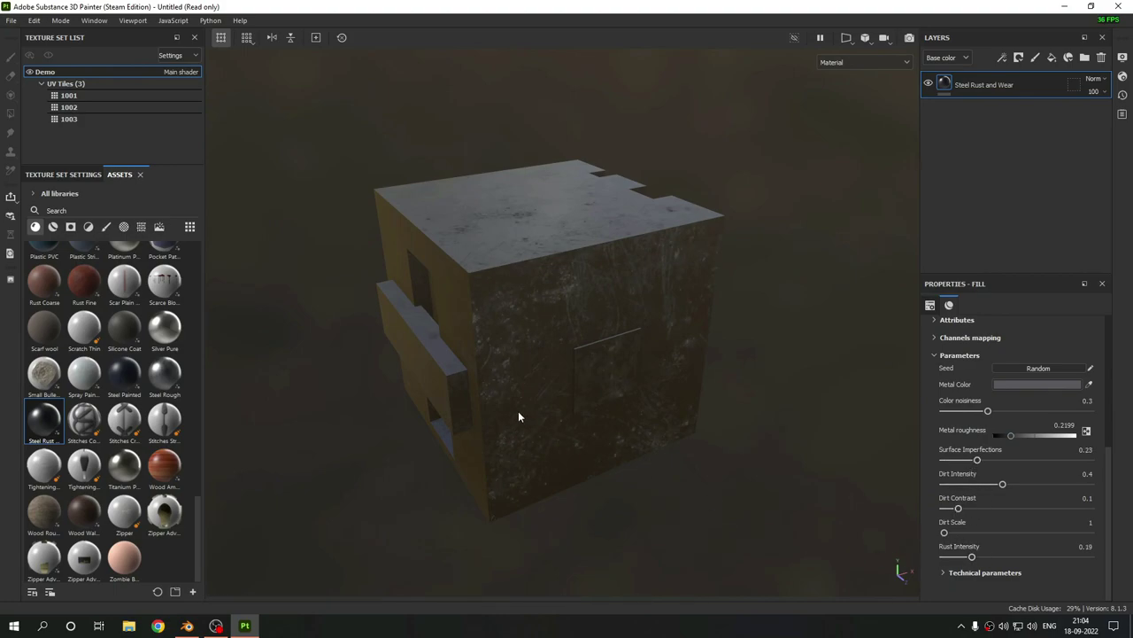
pyautogui.keyDown('alt'); pyautogui.moveTo(519, 416); pyautogui.dragTo(547, 402); pyautogui.keyUp('alt')
pyautogui.keyDown('shift'); pyautogui.moveTo(572, 394); pyautogui.dragTo(484, 393, button='right'); pyautogui.keyUp('shift')
pyautogui.keyDown('alt'); pyautogui.moveTo(484, 393); pyautogui.dragTo(534, 366); pyautogui.keyUp('alt')
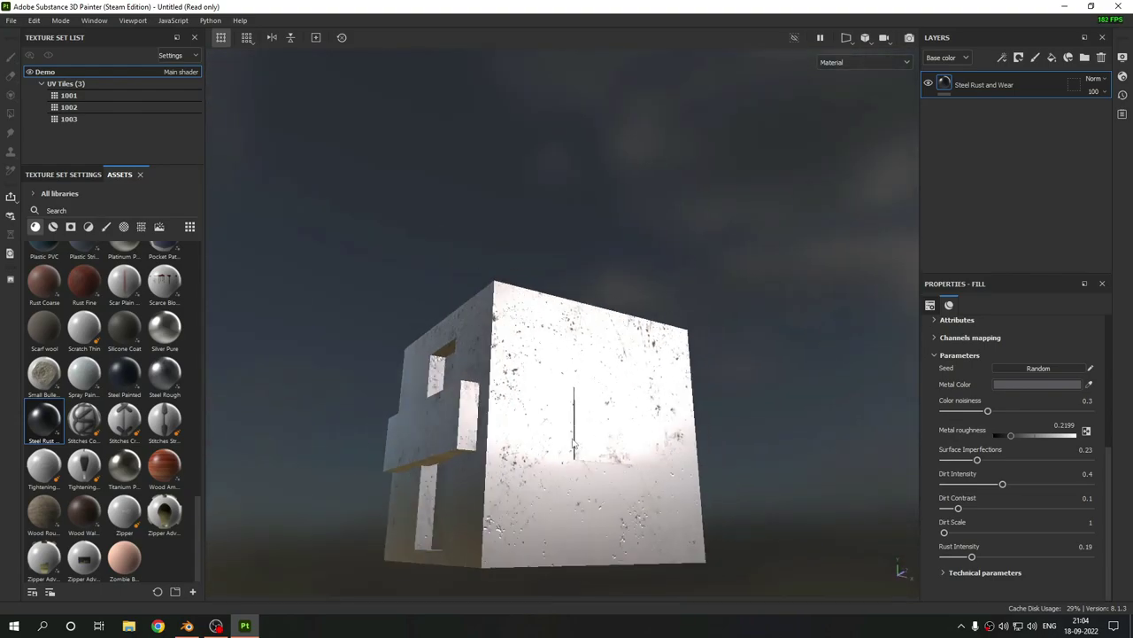
pyautogui.keyDown('alt'); pyautogui.moveTo(387, 433); pyautogui.dragTo(425, 531); pyautogui.keyUp('alt')
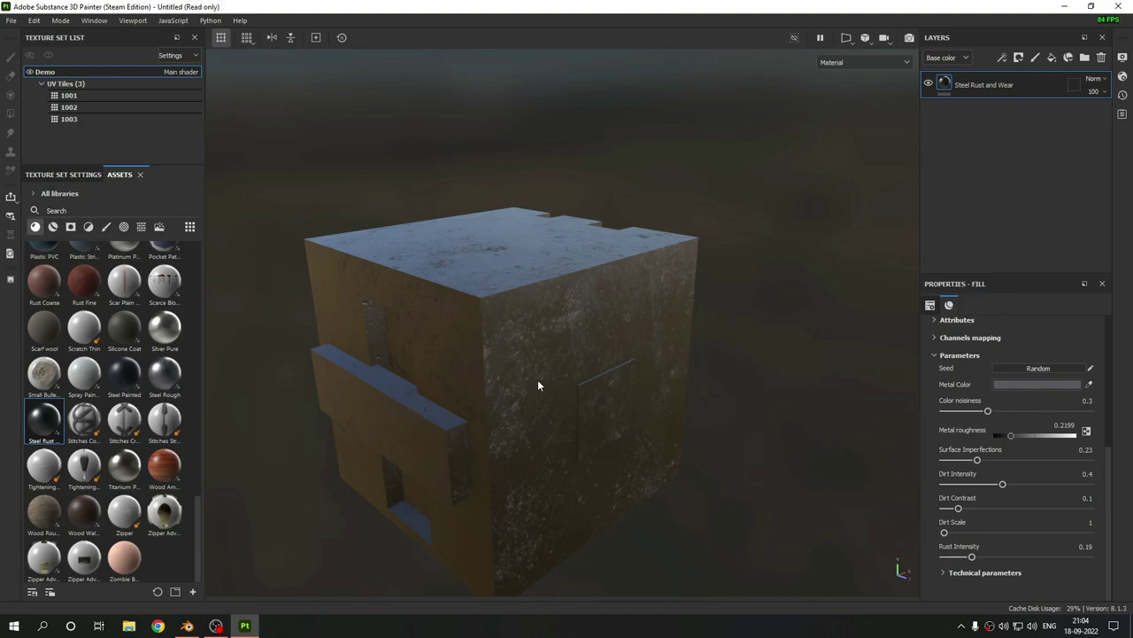
# Step: Put the Steel Rust and Wear layer into a new folder and name the folder Main
pyautogui.click(1085, 56)
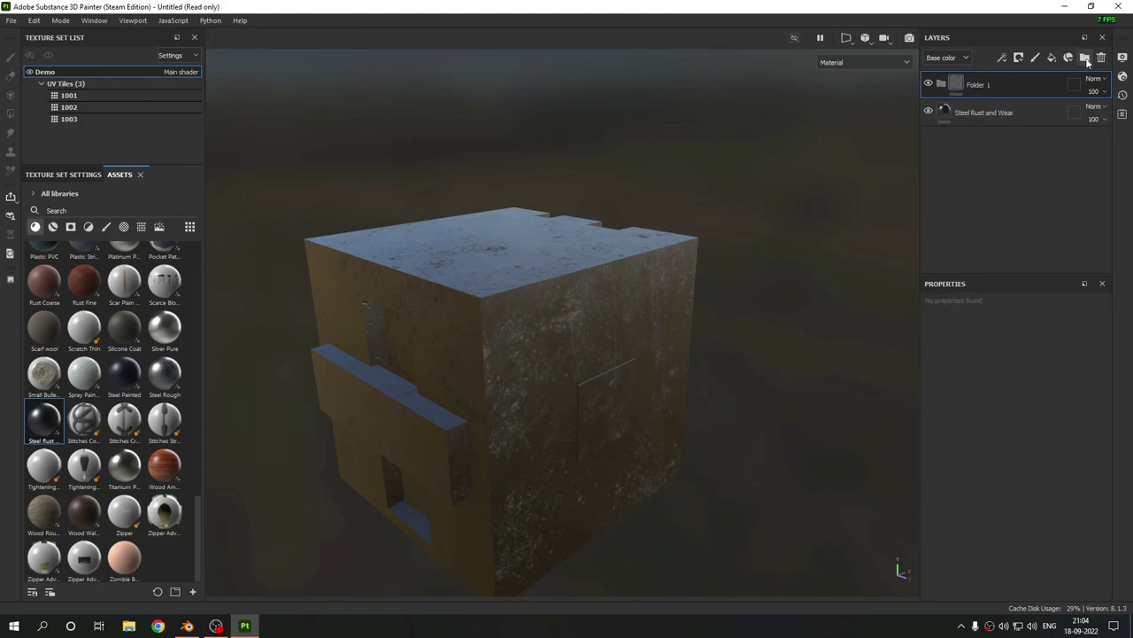
pyautogui.click(975, 113)
pyautogui.doubleClick(984, 83)
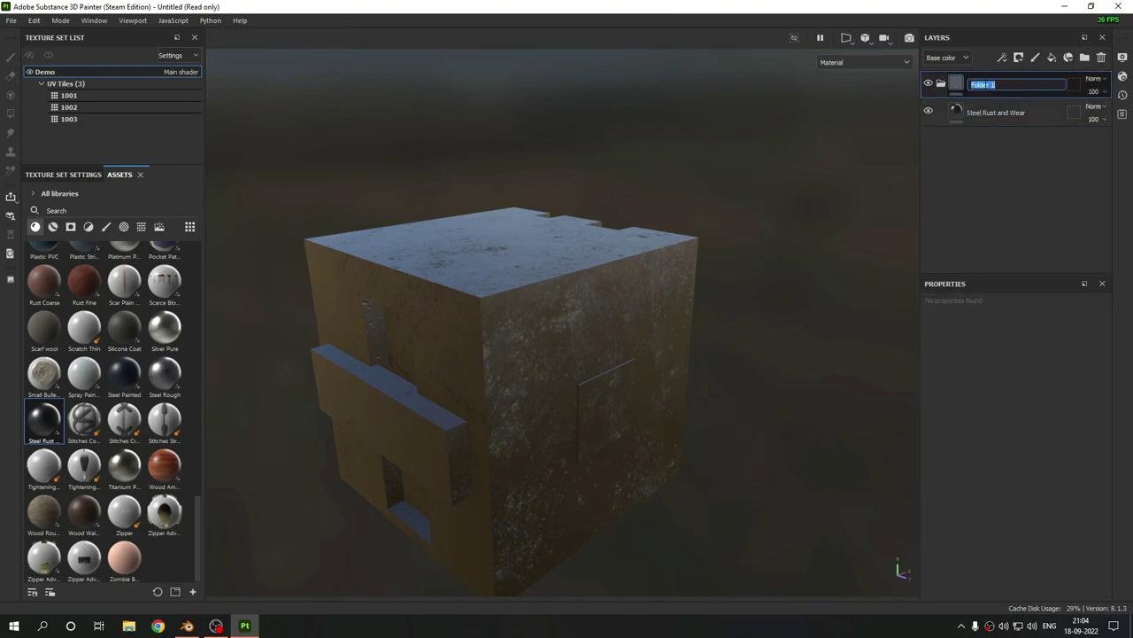
pyautogui.write('Main')
pyautogui.press('Return')
# Step: Add a color selection mask to the Main folder using the cube body's blue ID color, and collapse the folder
pyautogui.rightClick(984, 87)
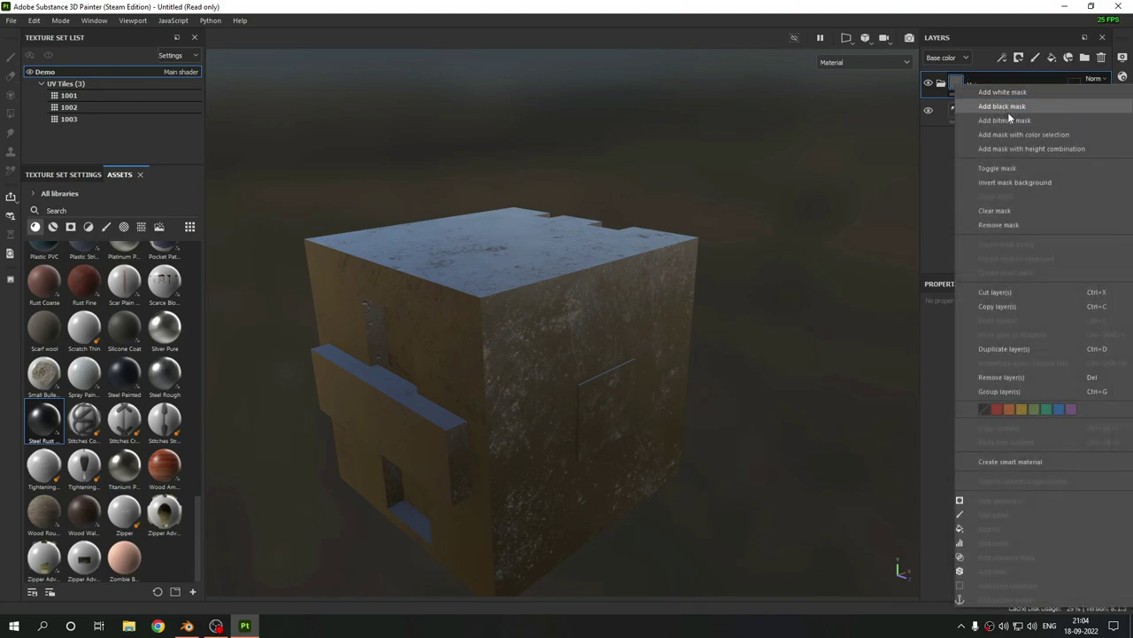
pyautogui.click(1083, 133)
pyautogui.click(1084, 423)
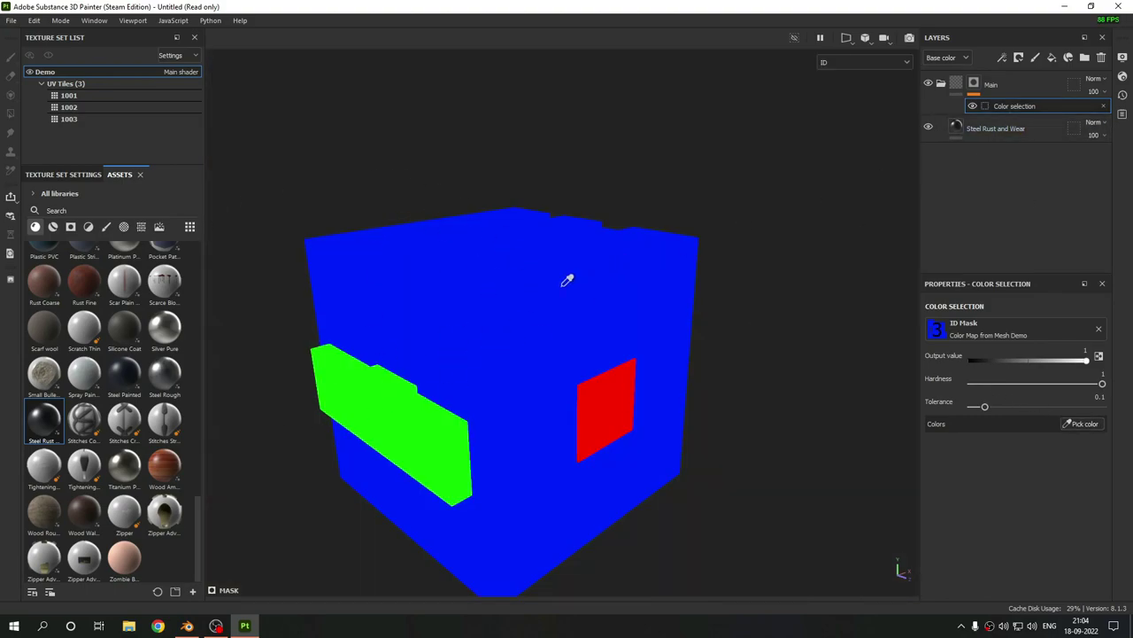
pyautogui.click(527, 257)
pyautogui.keyDown('alt'); pyautogui.moveTo(488, 399); pyautogui.dragTo(448, 361); pyautogui.keyUp('alt')
pyautogui.keyDown('alt'); pyautogui.moveTo(642, 280); pyautogui.dragTo(655, 328); pyautogui.keyUp('alt')
pyautogui.click(942, 83)
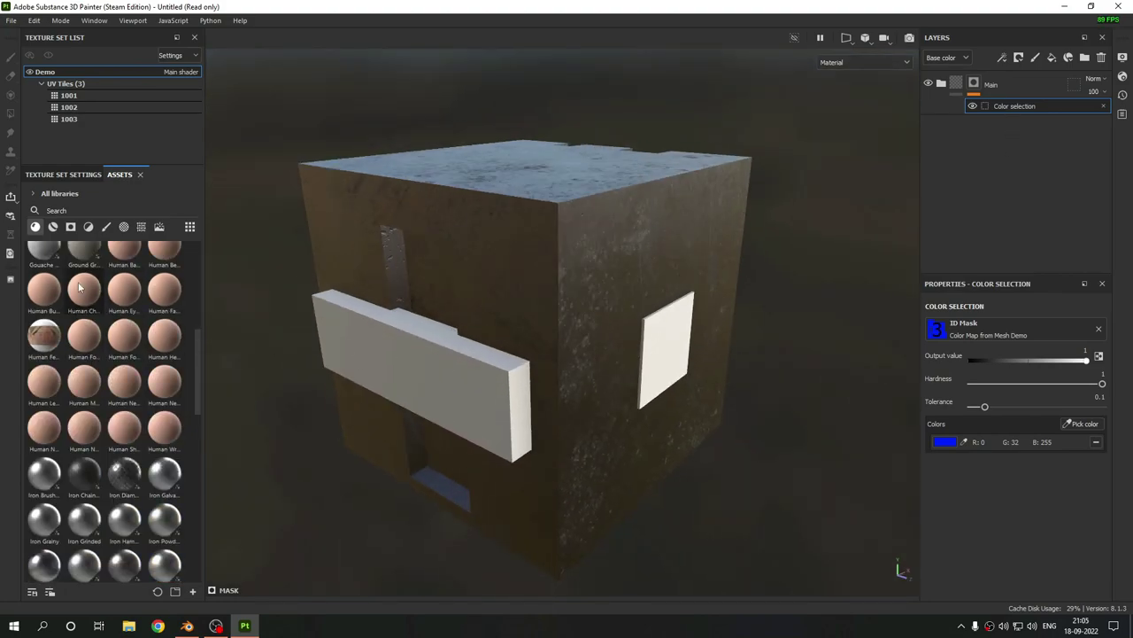
# Step: Add a Brass Pure layer with metallic 1 and roughness 0.3755, and place it in a new folder above Main
pyautogui.moveTo(84, 308); pyautogui.dragTo(990, 72)
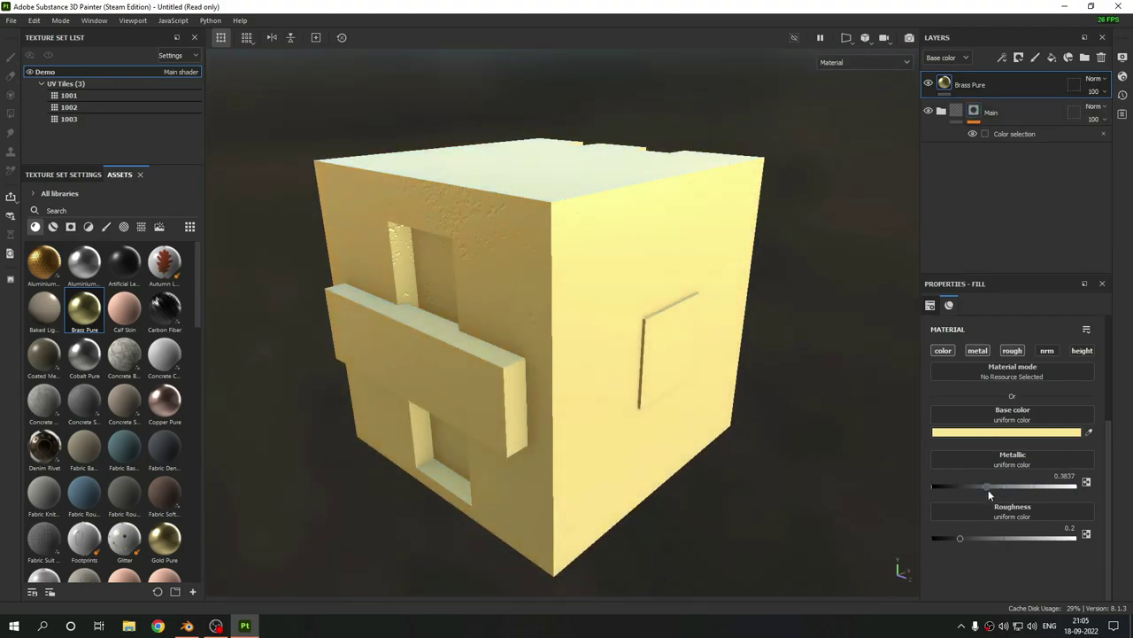
pyautogui.click(1085, 57)
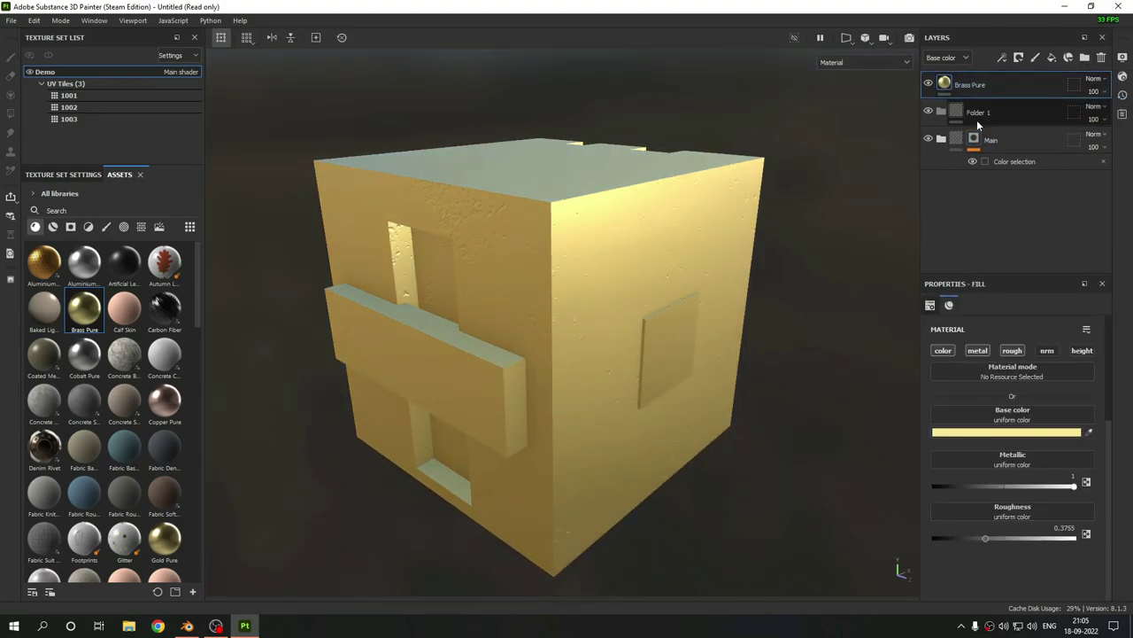
pyautogui.moveTo(978, 85); pyautogui.dragTo(977, 116)
# Step: Mask the brass folder by color selection using the protruding bar's green ID color
pyautogui.rightClick(989, 84)
pyautogui.click(1018, 134)
pyautogui.click(1080, 424)
pyautogui.click(486, 448)
pyautogui.keyDown('alt'); pyautogui.moveTo(514, 442); pyautogui.dragTo(620, 443); pyautogui.keyUp('alt')
pyautogui.click(982, 128)
pyautogui.scroll(3, 1012, 366)
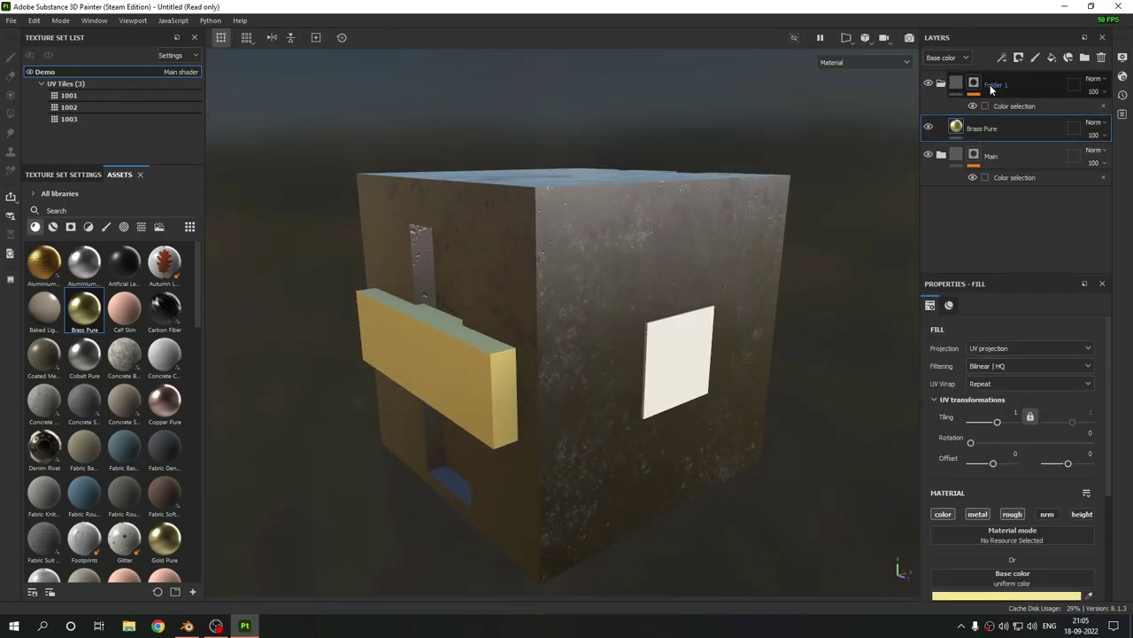
# Step: Rename the brass folder as Second and collapse the folders in the layer stack
pyautogui.doubleClick(992, 85)
pyautogui.write('Second')
pyautogui.press('Return')
pyautogui.click(942, 84)
pyautogui.click(944, 111)
# Step: Add a fill layer above the Second folder and name it 3rd
pyautogui.keyDown('alt'); pyautogui.moveTo(731, 345); pyautogui.dragTo(669, 366); pyautogui.keyUp('alt')
pyautogui.scroll(3, 670, 365)
pyautogui.scroll(-5, 670, 366)
pyautogui.click(995, 84)
pyautogui.click(1052, 57)
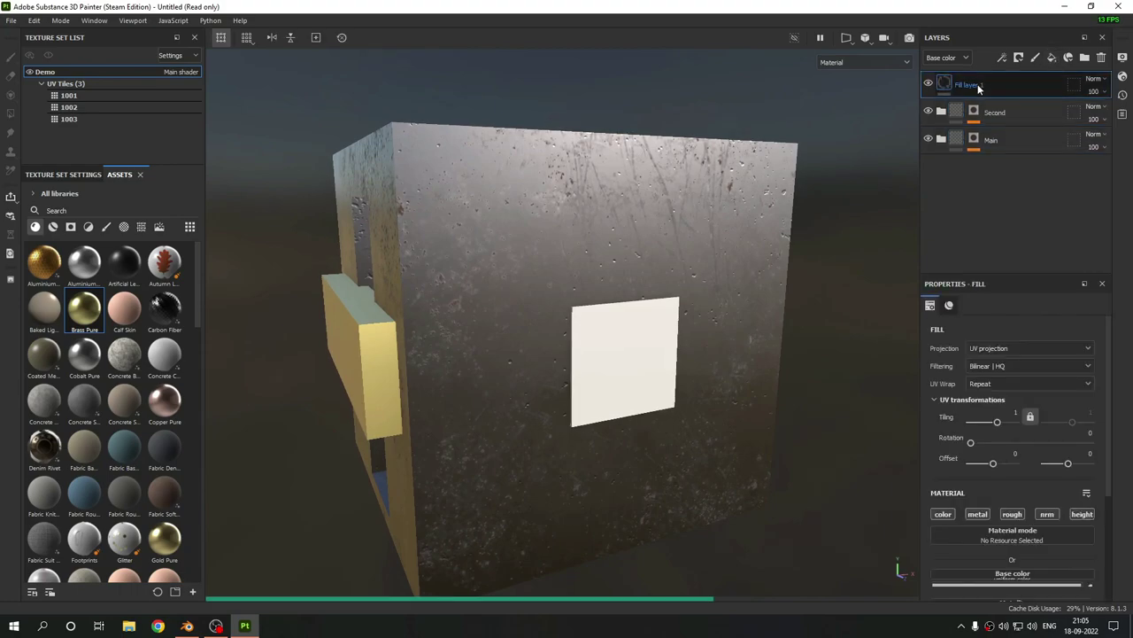
pyautogui.doubleClick(978, 86)
pyautogui.write('3rd')
pyautogui.press('Return')
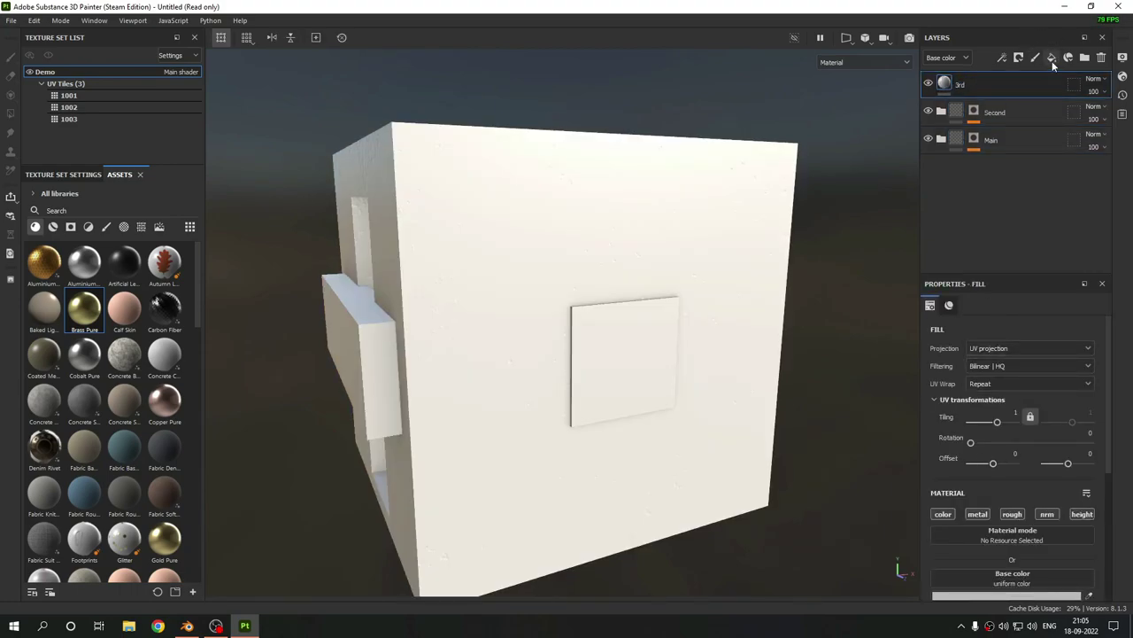
# Step: Create a new folder at the top of the layer stack and move the 3rd fill layer into it
pyautogui.click(1080, 59)
pyautogui.moveTo(974, 110); pyautogui.dragTo(981, 78)
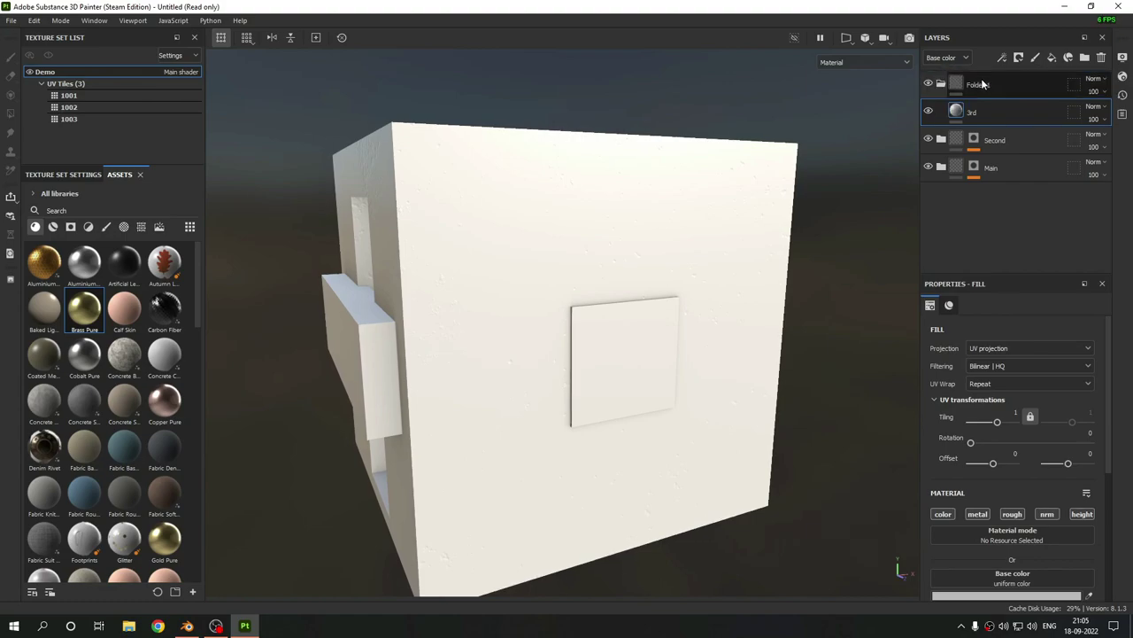
pyautogui.keyDown('alt'); pyautogui.moveTo(652, 321); pyautogui.dragTo(653, 366); pyautogui.keyUp('alt')
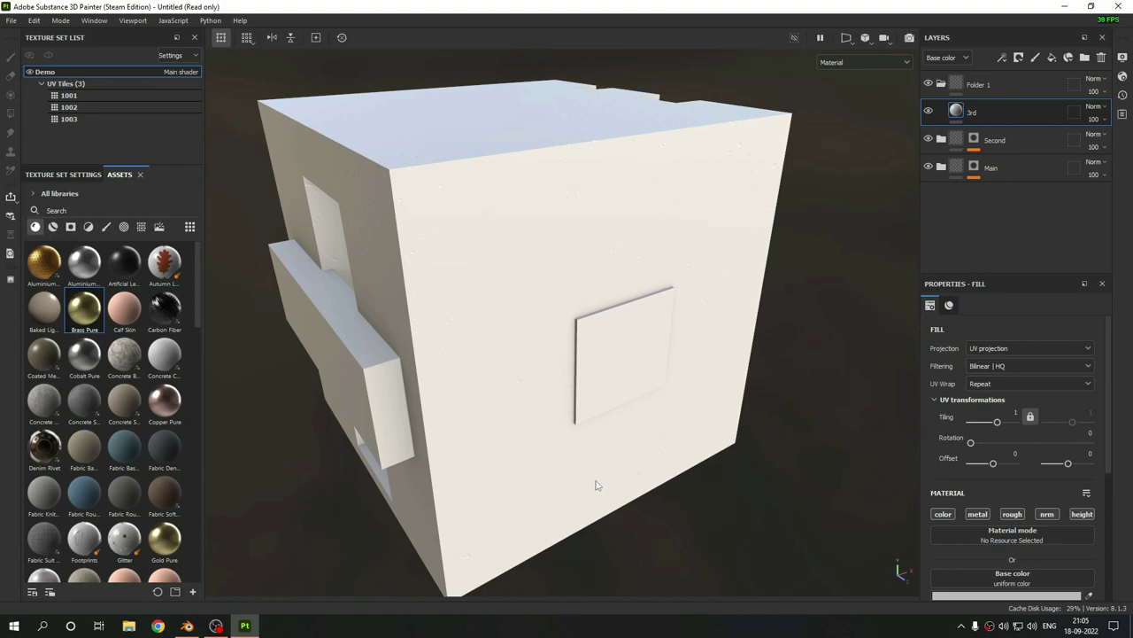
# Step: Mask the new folder by color selection using the small square panel's red ID color
pyautogui.rightClick(1003, 88)
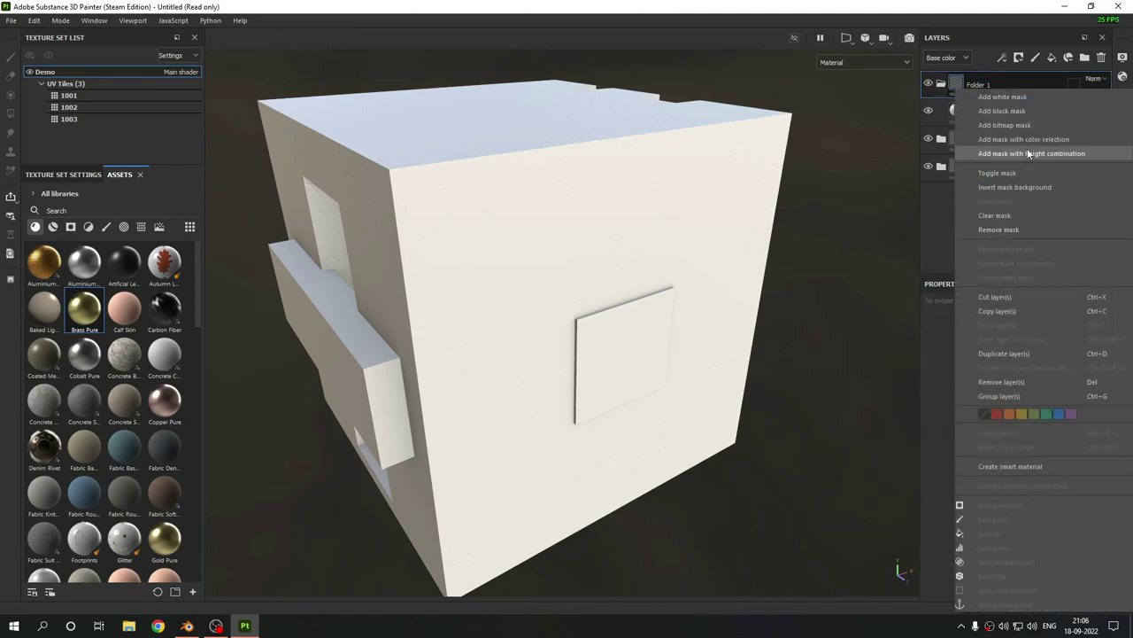
pyautogui.click(1030, 142)
pyautogui.click(1082, 423)
pyautogui.click(669, 341)
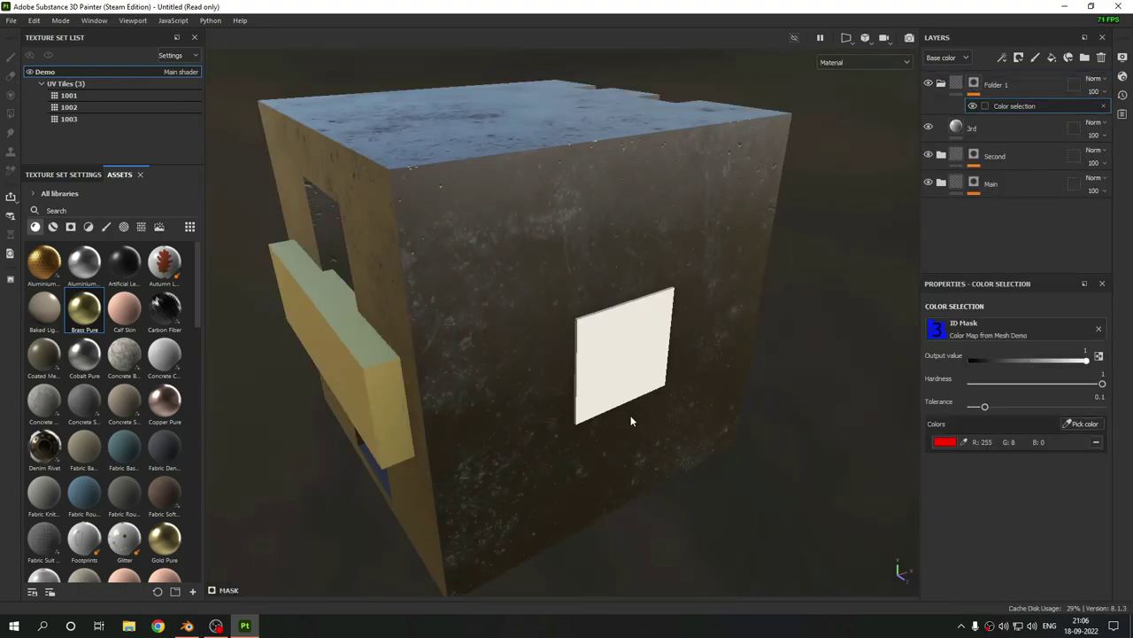
# Step: Set the 3rd fill layer's roughness to 0 and metallic to 0.7918
pyautogui.click(976, 130)
pyautogui.keyDown('alt'); pyautogui.moveTo(753, 363); pyautogui.dragTo(640, 318); pyautogui.keyUp('alt')
pyautogui.keyDown('alt'); pyautogui.moveTo(640, 318); pyautogui.dragTo(608, 289, button='middle'); pyautogui.keyUp('alt')
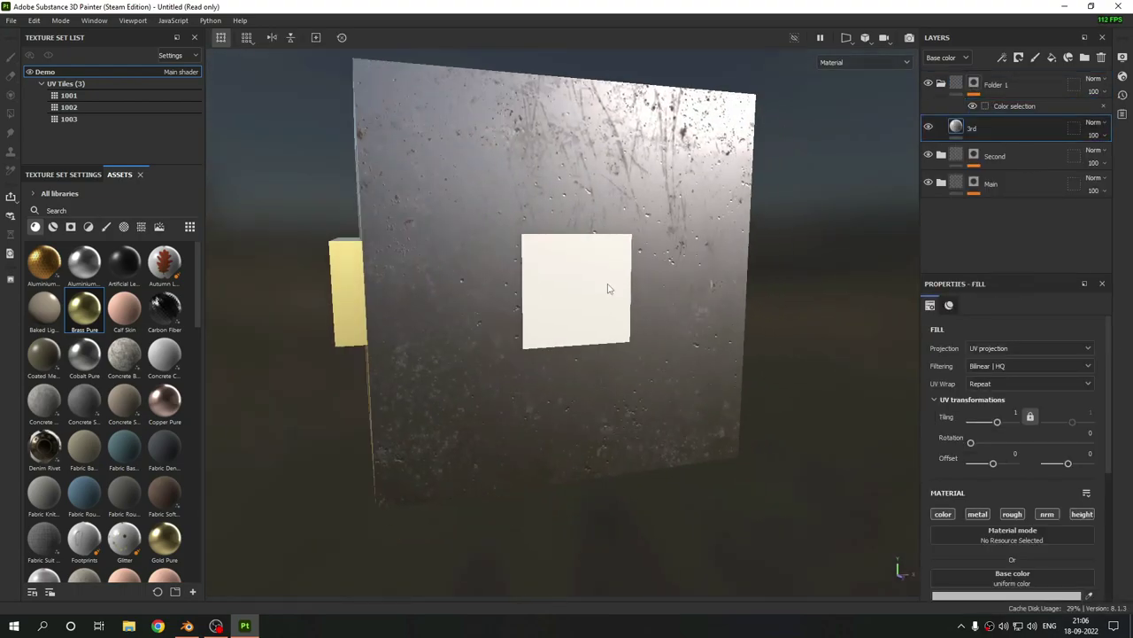
pyautogui.scroll(2, 608, 289)
pyautogui.scroll(2, 607, 288)
pyautogui.scroll(-5, 1001, 443)
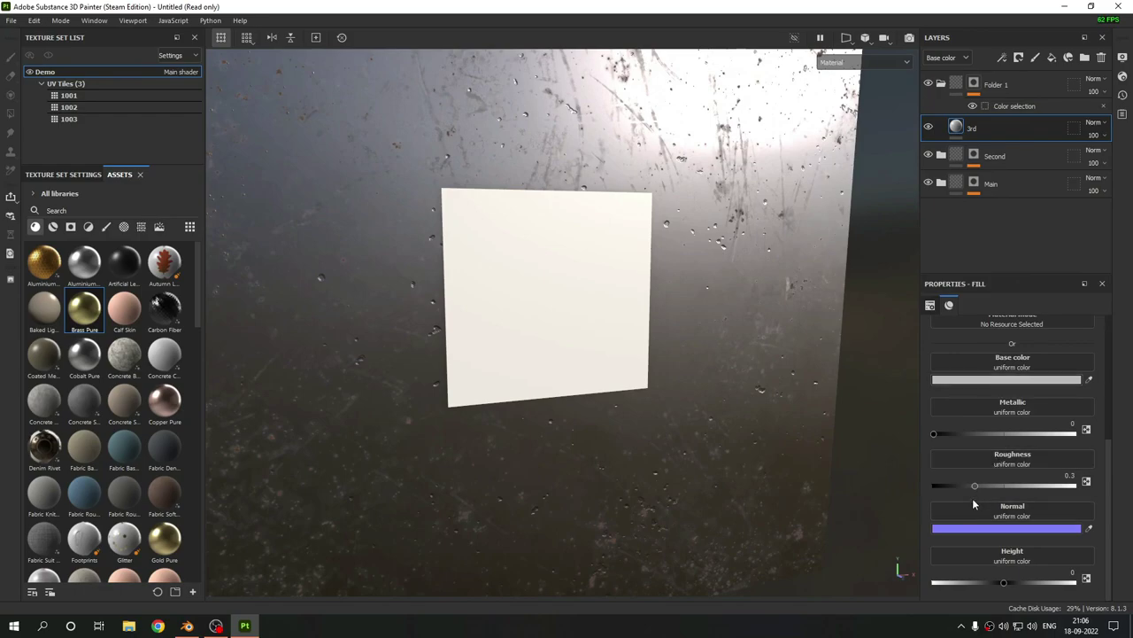
pyautogui.moveTo(975, 487); pyautogui.dragTo(930, 486)
pyautogui.moveTo(952, 440); pyautogui.dragTo(1047, 434)
pyautogui.keyDown('alt'); pyautogui.moveTo(575, 354); pyautogui.dragTo(531, 412); pyautogui.keyUp('alt')
pyautogui.scroll(5, 1007, 425)
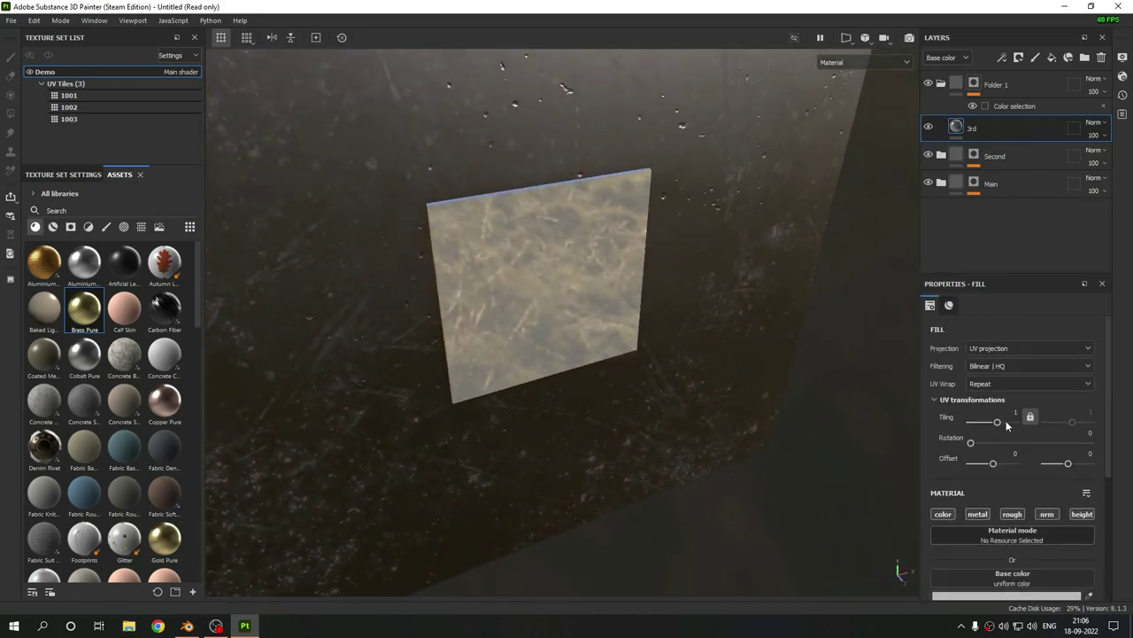
# Step: Change the 3rd fill layer's base color to a muted dark red
pyautogui.scroll(-5, 1007, 425)
pyautogui.click(1027, 407)
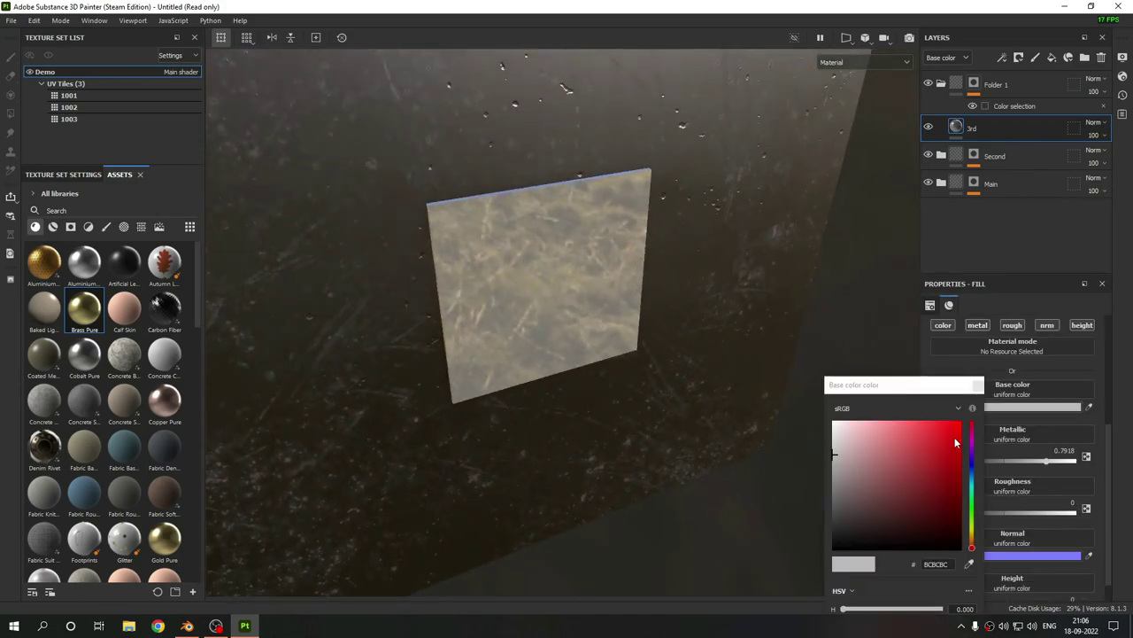
pyautogui.moveTo(834, 503); pyautogui.dragTo(860, 484)
pyautogui.click(978, 386)
pyautogui.keyDown('alt'); pyautogui.moveTo(673, 301); pyautogui.dragTo(652, 278); pyautogui.keyUp('alt')
pyautogui.press('f')
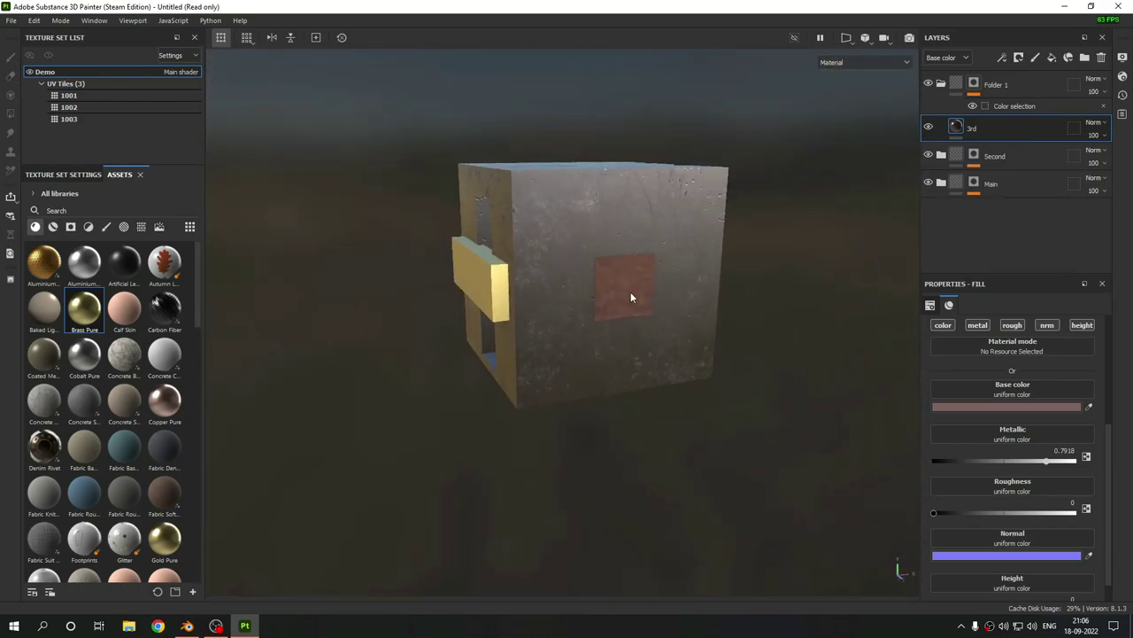
# Step: Raise the 3rd fill layer's metallic value to 0.8735 and inspect the three materials around the cube
pyautogui.moveTo(1046, 461)
pyautogui.mouseDown()
pyautogui.moveTo(1107, 468)
pyautogui.moveTo(1057, 470)
pyautogui.mouseUp()
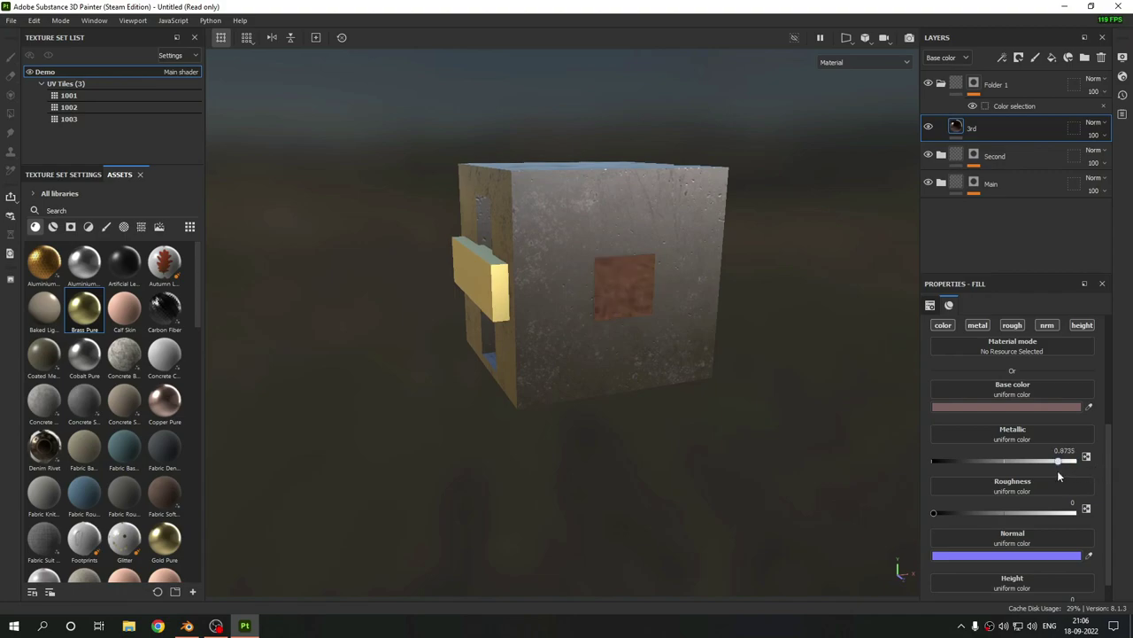
pyautogui.scroll(-1, 956, 523)
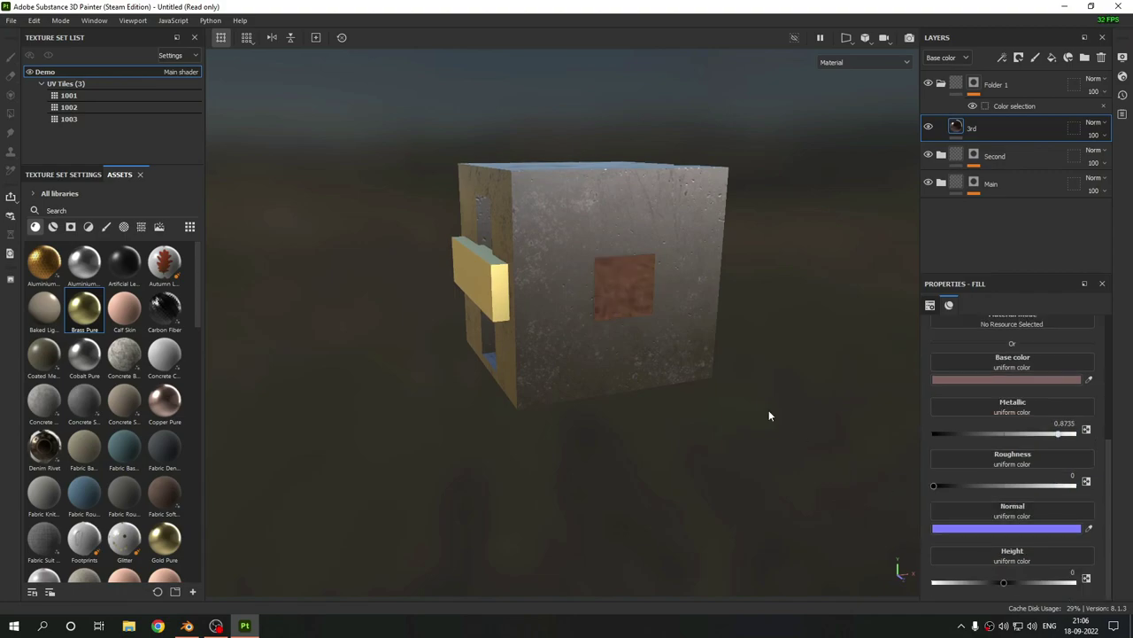
pyautogui.scroll(3, 669, 342)
pyautogui.keyDown('alt'); pyautogui.moveTo(371, 375); pyautogui.dragTo(493, 366); pyautogui.keyUp('alt')
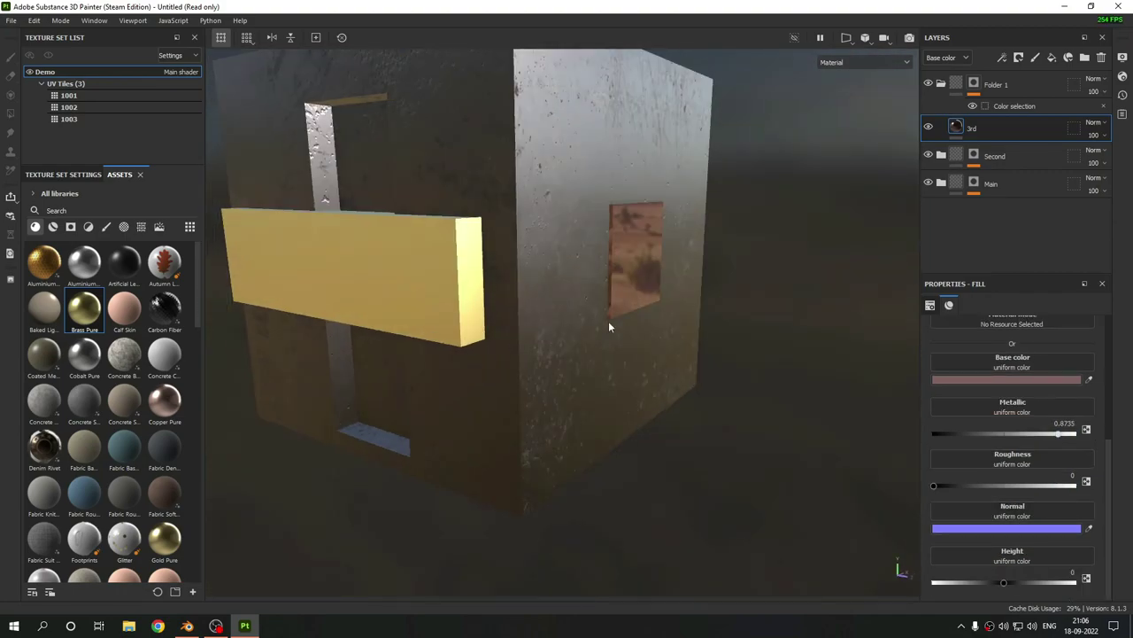
pyautogui.keyDown('alt'); pyautogui.moveTo(608, 325); pyautogui.dragTo(620, 363); pyautogui.keyUp('alt')
pyautogui.keyDown('alt'); pyautogui.moveTo(632, 295); pyautogui.dragTo(720, 385); pyautogui.keyUp('alt')
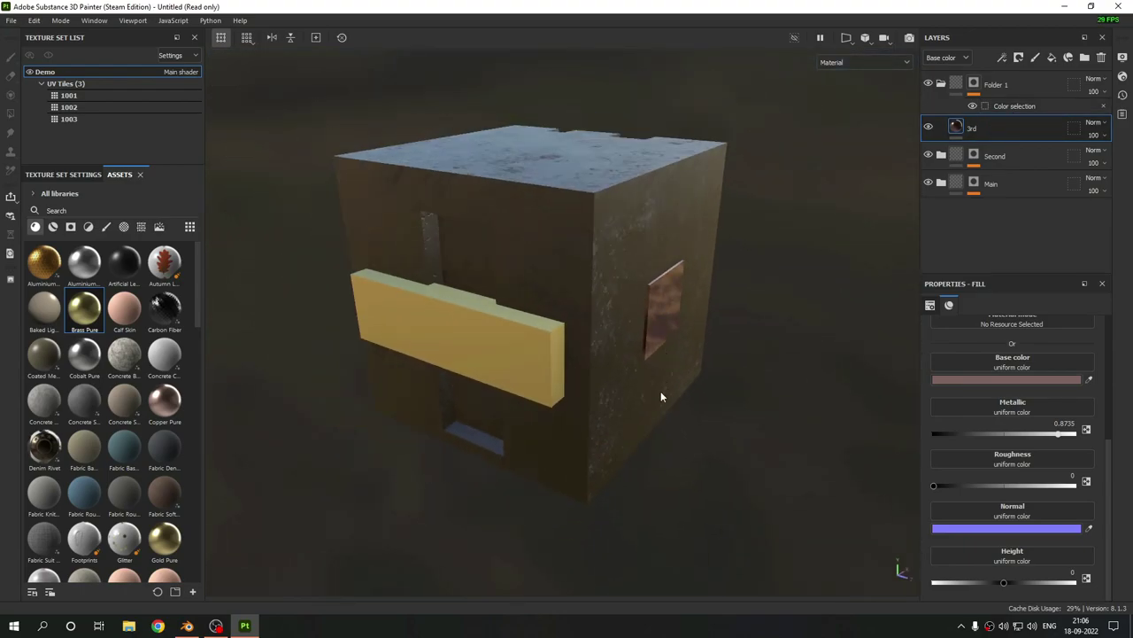
pyautogui.moveTo(661, 397)
pyautogui.keyDown('shift'); pyautogui.mouseDown(button='right')
pyautogui.moveTo(582, 397)
pyautogui.moveTo(610, 336)
pyautogui.moveTo(606, 362)
pyautogui.mouseUp(button='right'); pyautogui.keyUp('shift')
# Step: Start a texture export and set its output directory to a new Desktop folder named DemoTextures
pyautogui.click(32, 20)
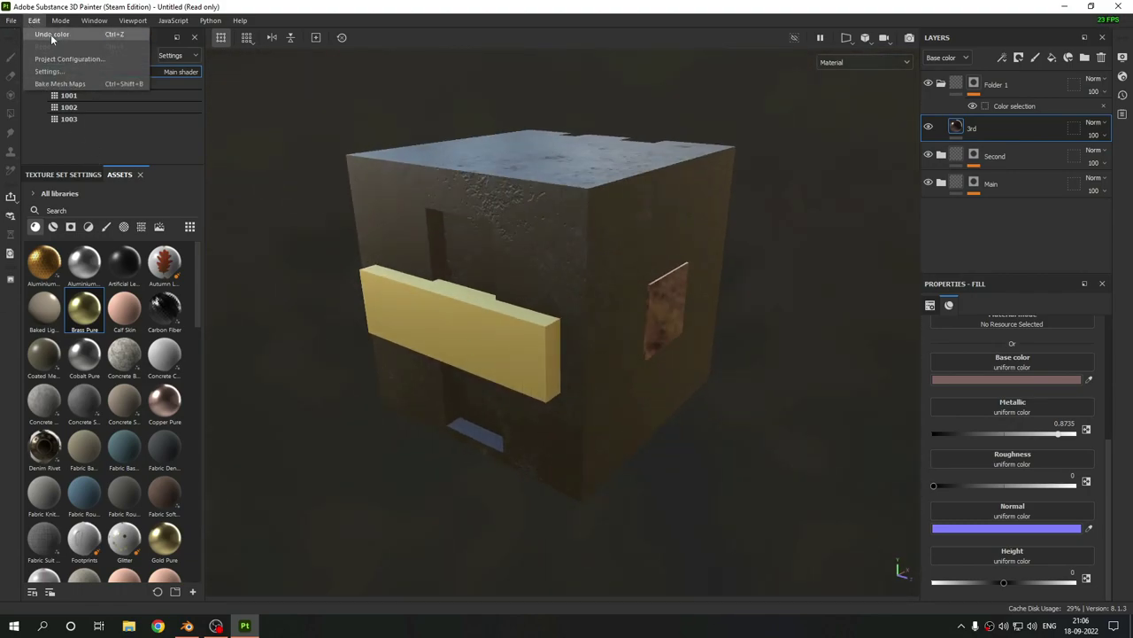
pyautogui.moveTo(11, 20)
pyautogui.click(62, 219)
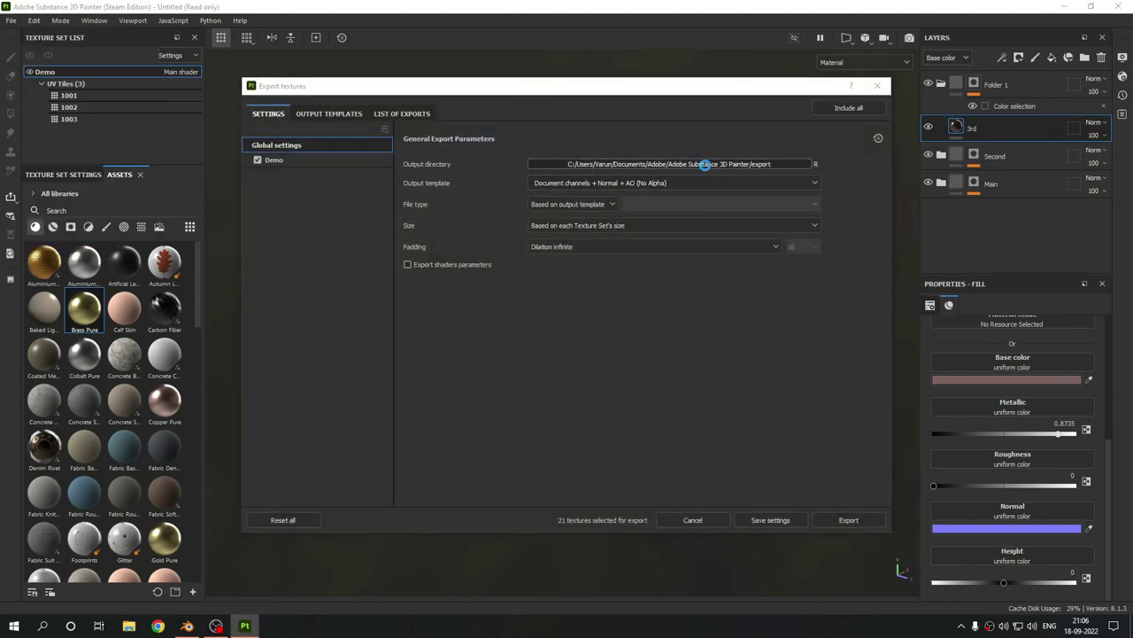
pyautogui.click(707, 165)
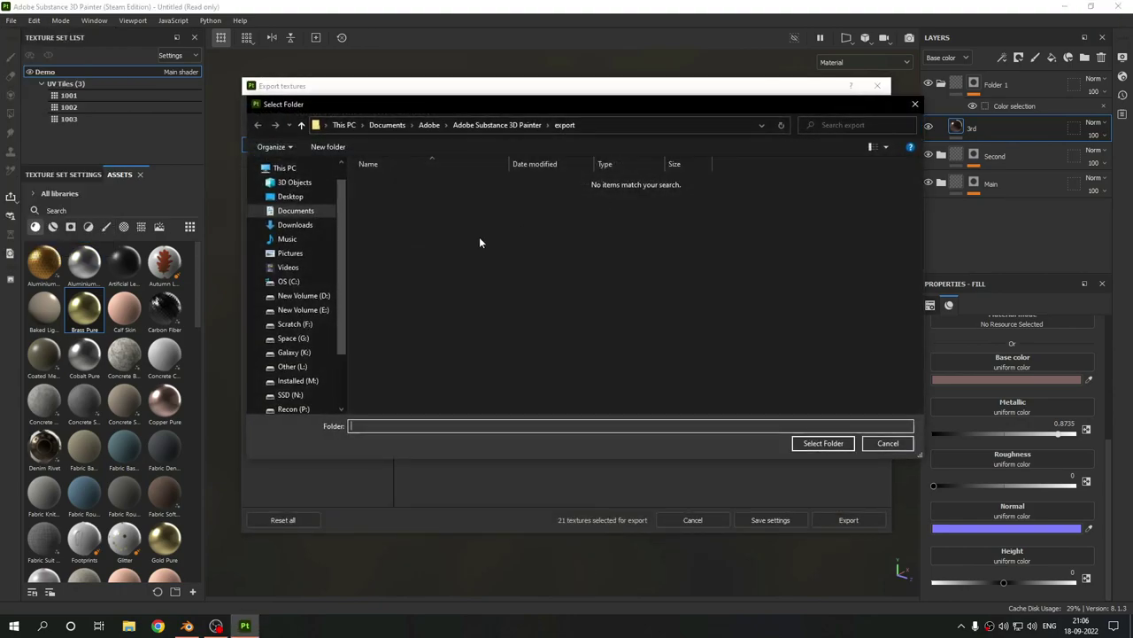
pyautogui.click(292, 196)
pyautogui.hotkey('ctrl', 'shift', 'n')
pyautogui.write('DemoTextures')
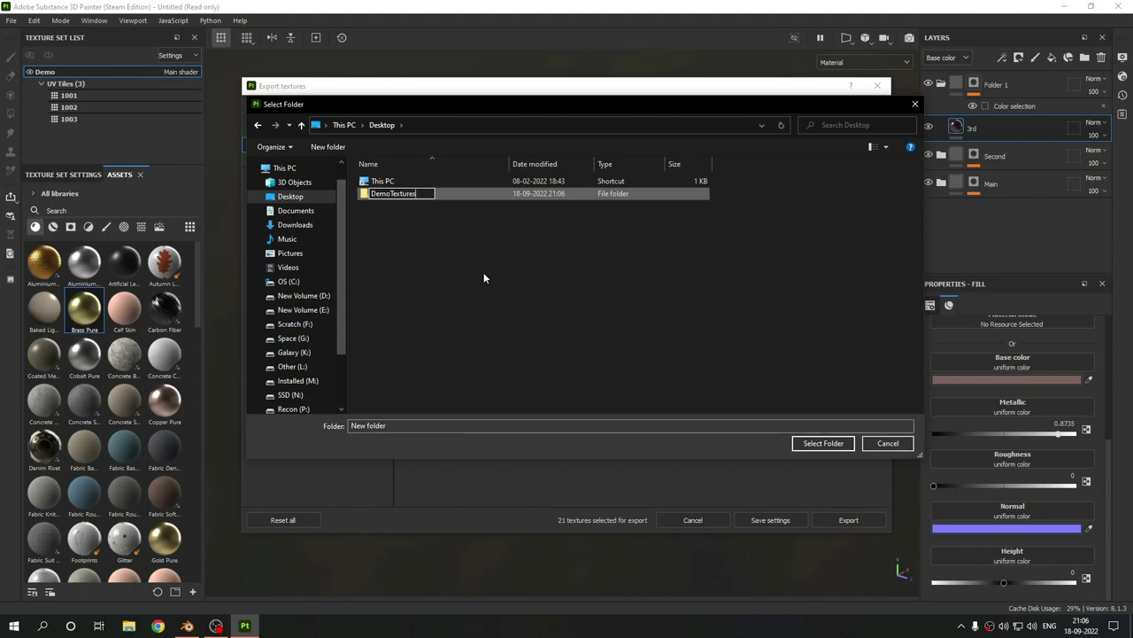
pyautogui.press('Return')
pyautogui.click(822, 442)
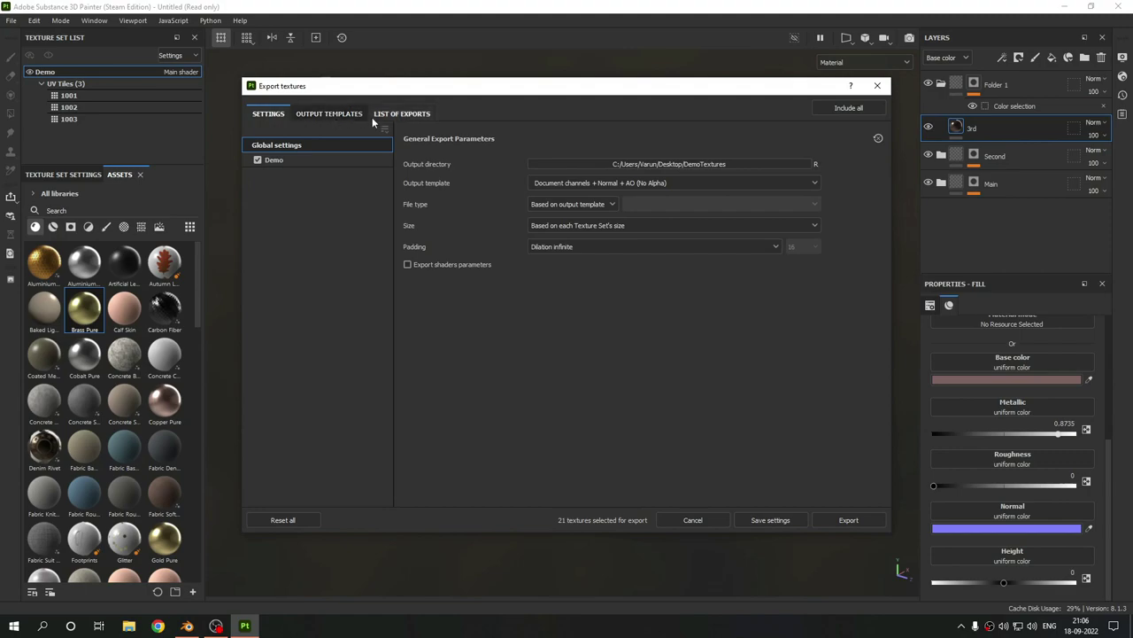
# Step: Set the export's output template to Unreal Engine 4 (Packed) and review the list of texture files
pyautogui.click(578, 184)
pyautogui.scroll(-10, 585, 240)
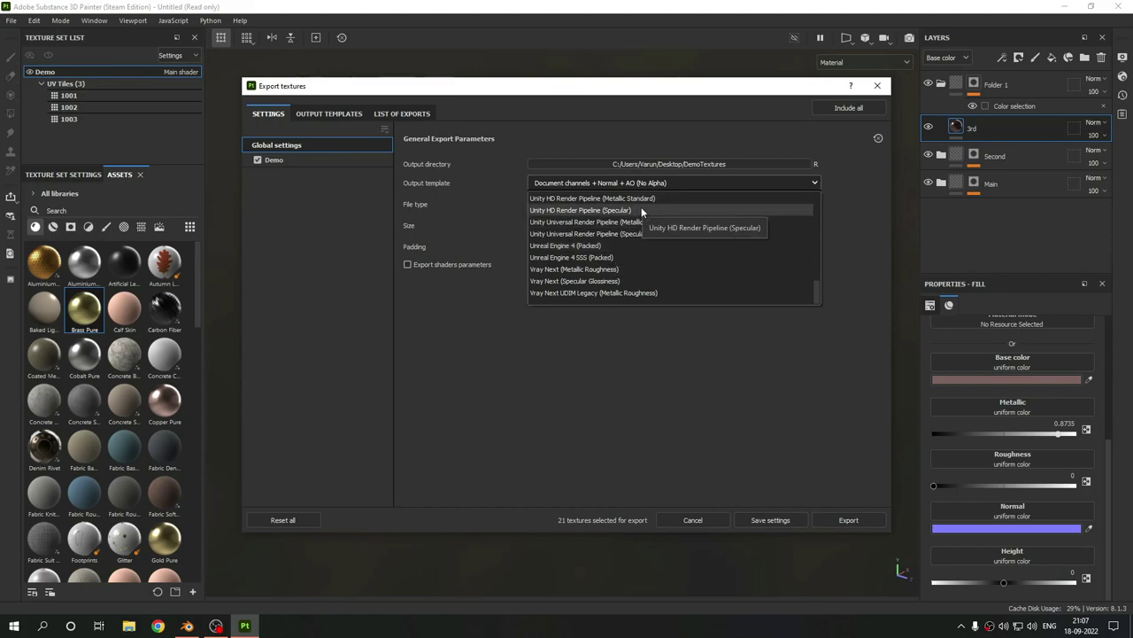
pyautogui.click(604, 246)
pyautogui.click(387, 115)
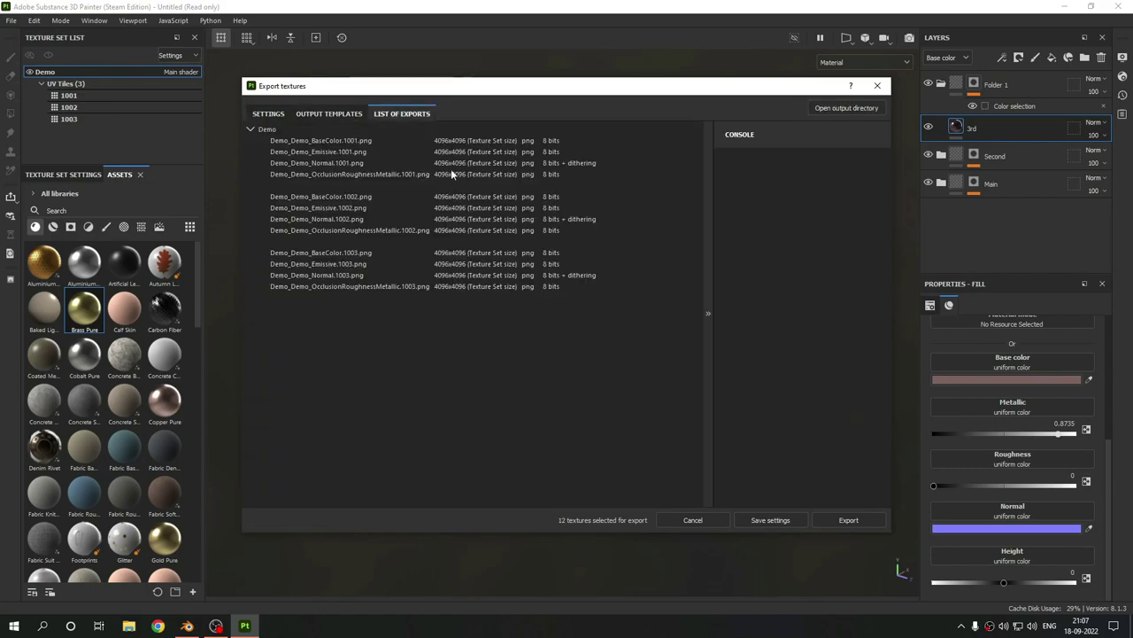
# Step: Remove the $mesh_ prefix from the BaseColor and OcclusionRoughnessMetallic file names in the Unreal Engine 4 (Packed) preset
pyautogui.click(328, 113)
pyautogui.doubleClick(451, 178)
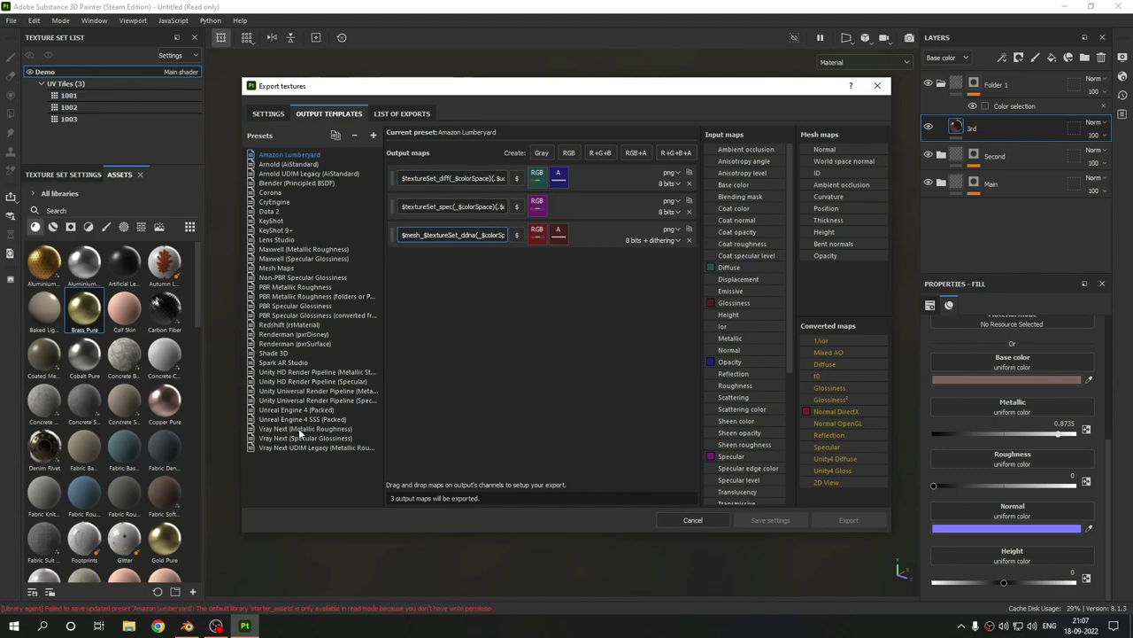
pyautogui.click(295, 409)
pyautogui.doubleClick(451, 178)
pyautogui.click(429, 178)
pyautogui.hotkey('shift', 'Home')
pyautogui.press('BackSpace')
pyautogui.moveTo(440, 206); pyautogui.dragTo(312, 208)
pyautogui.click(424, 206)
pyautogui.hotkey('shift', 'Home')
pyautogui.press('BackSpace')
# Step: Remove the $mesh_ prefix from the preset's Normal and Emissive output map file names
pyautogui.doubleClick(451, 235)
pyautogui.click(416, 234)
pyautogui.press('BackSpace')
pyautogui.press('BackSpace')
pyautogui.press('BackSpace')
pyautogui.press('BackSpace')
pyautogui.press('BackSpace')
pyautogui.press('BackSpace')
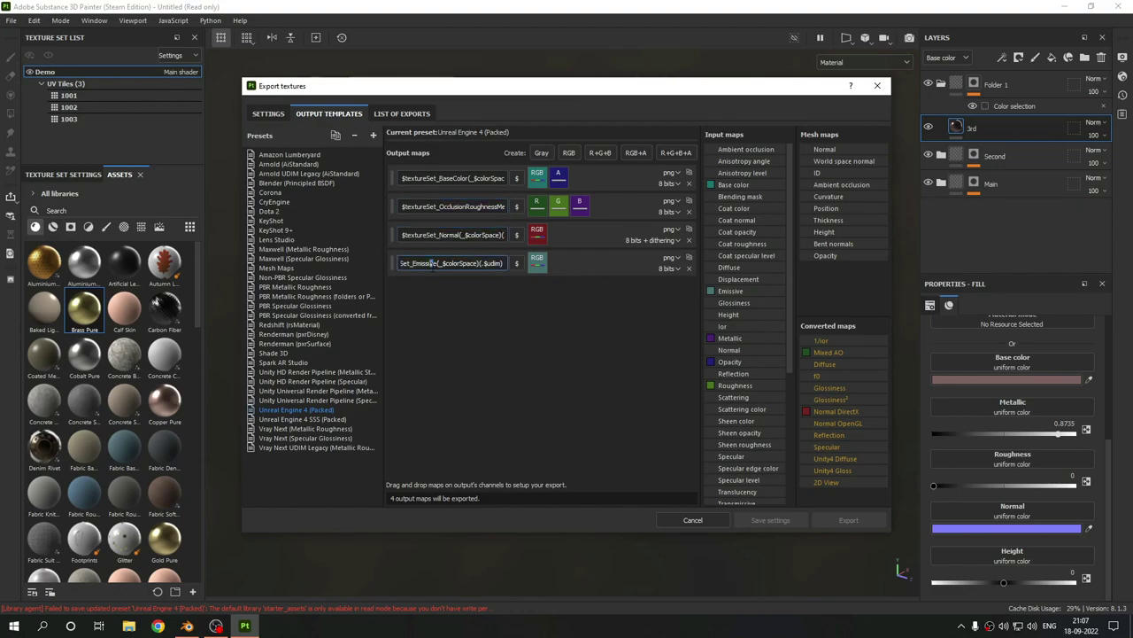
pyautogui.doubleClick(470, 263)
pyautogui.click(421, 263)
pyautogui.press('BackSpace')
pyautogui.press('BackSpace')
pyautogui.press('BackSpace')
pyautogui.press('BackSpace')
pyautogui.press('BackSpace')
pyautogui.press('BackSpace')
# Step: Check the renamed files, export the textures, and close the project while discarding its unsaved changes
pyautogui.click(403, 114)
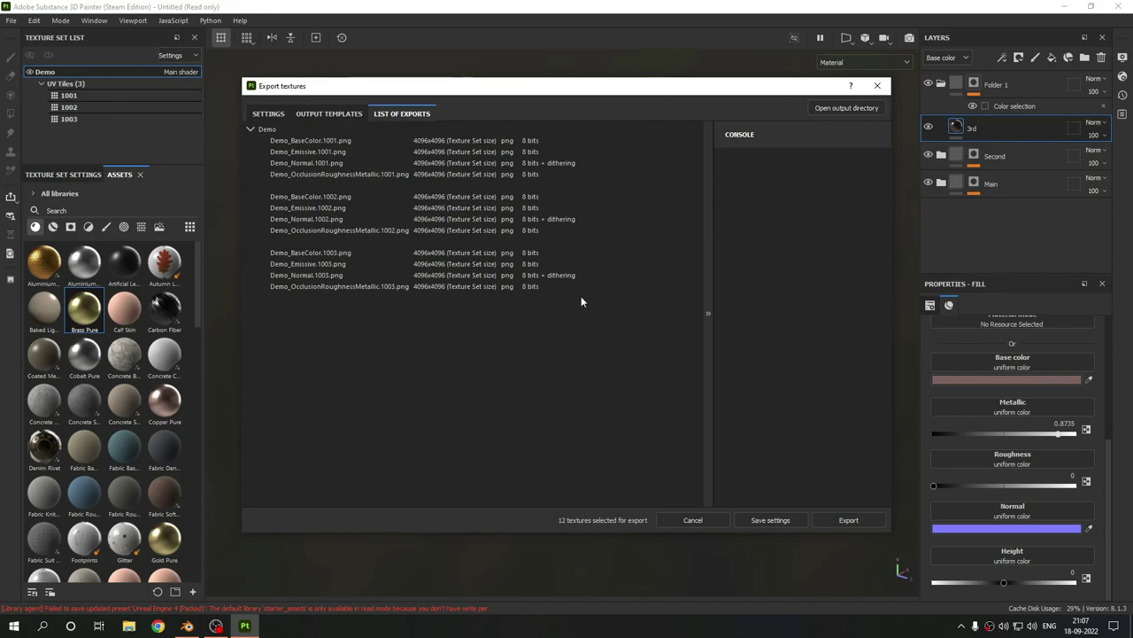
pyautogui.click(846, 521)
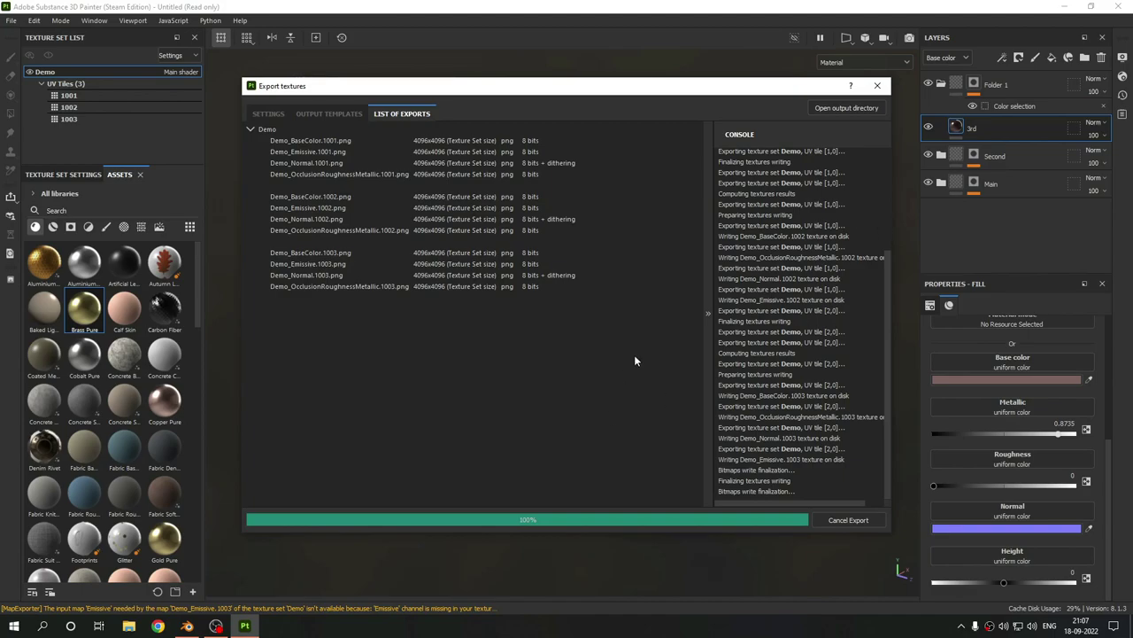
pyautogui.click(879, 86)
pyautogui.hotkey('ctrl', 'w')
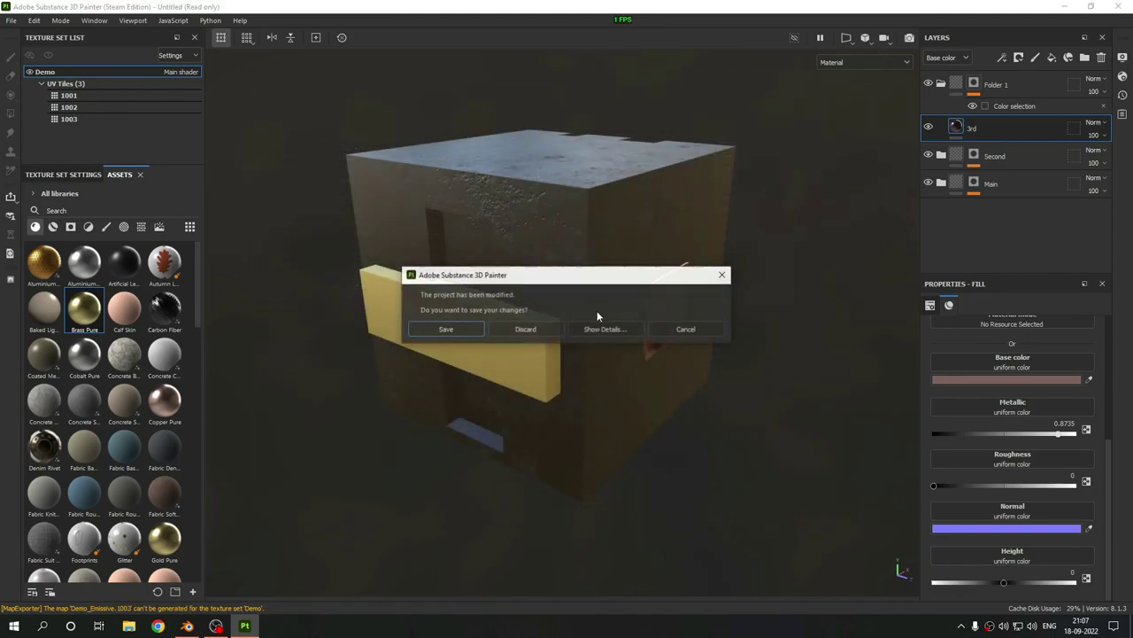
pyautogui.click(520, 328)
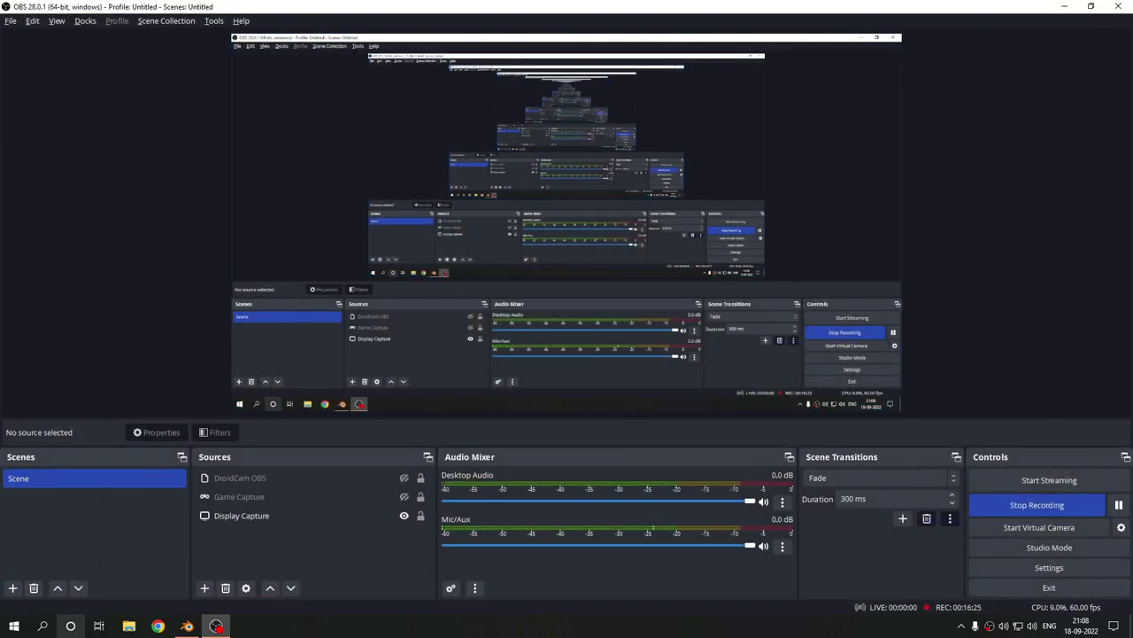
# Step: Switch to Blender, check the open Unreal level, and examine the Demo cube from several sides
pyautogui.click(186, 625)
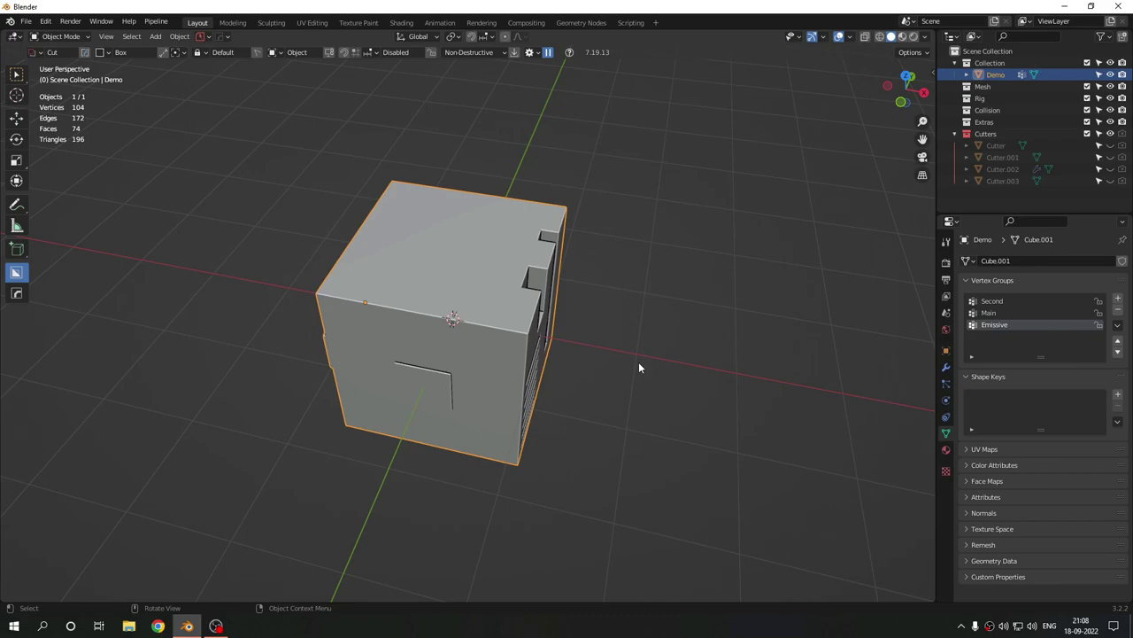
pyautogui.hotkey('alt', 'Tab')
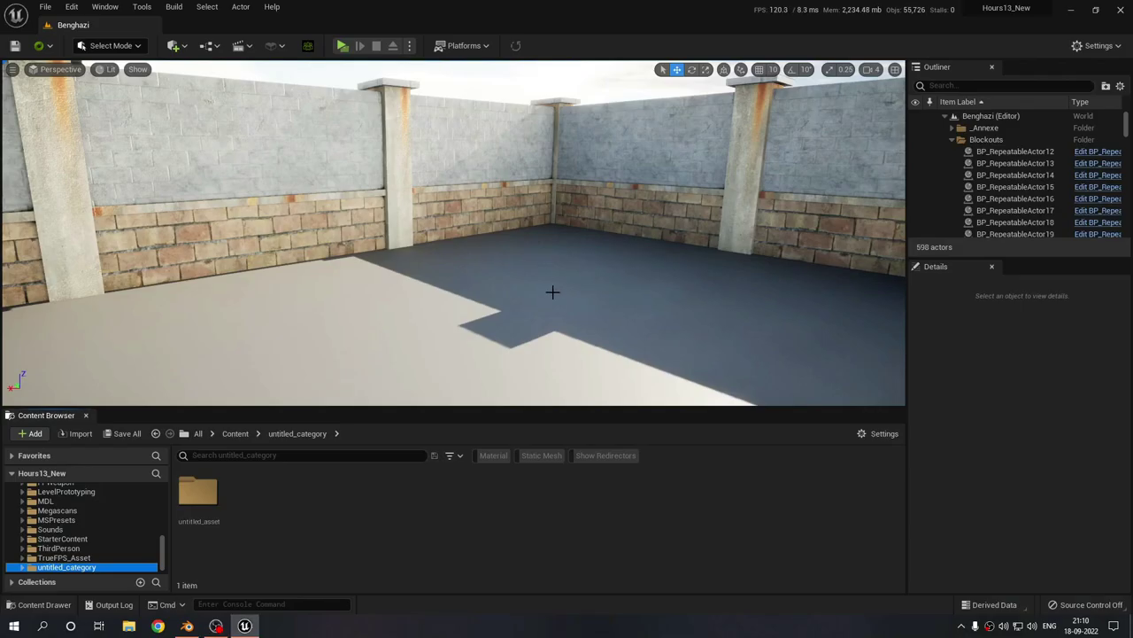
pyautogui.moveTo(674, 320); pyautogui.dragTo(674, 235, button='right')
pyautogui.hotkey('alt', 'Tab')
pyautogui.hotkey('alt', 'Tab')
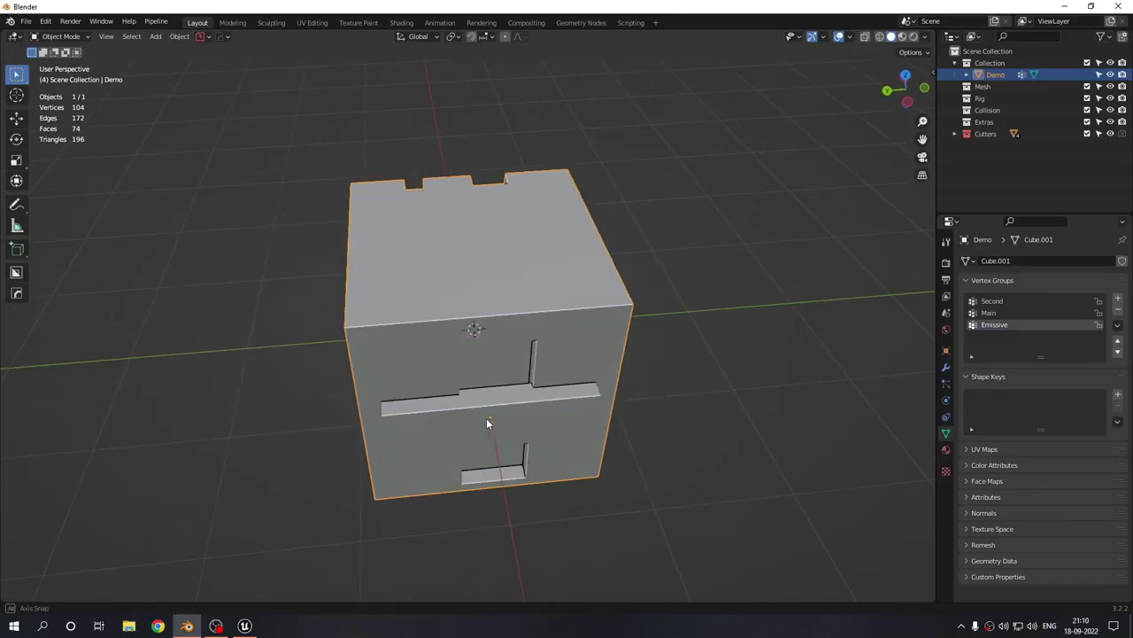
pyautogui.moveTo(486, 423); pyautogui.dragTo(453, 381, button='middle')
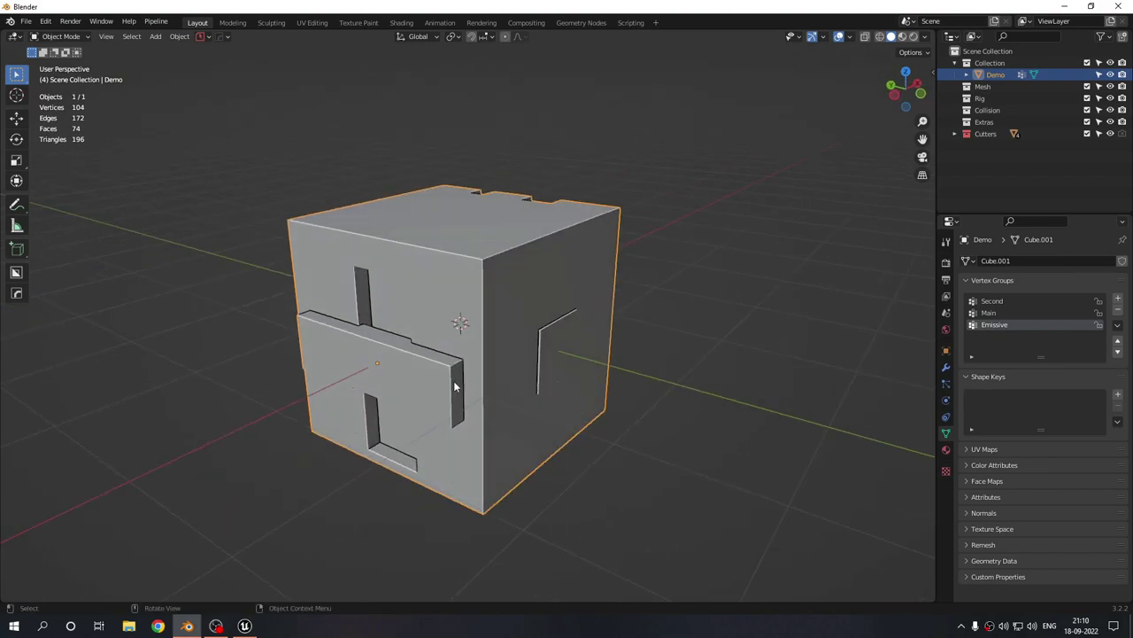
pyautogui.scroll(4, 468, 375)
pyautogui.scroll(-3, 468, 376)
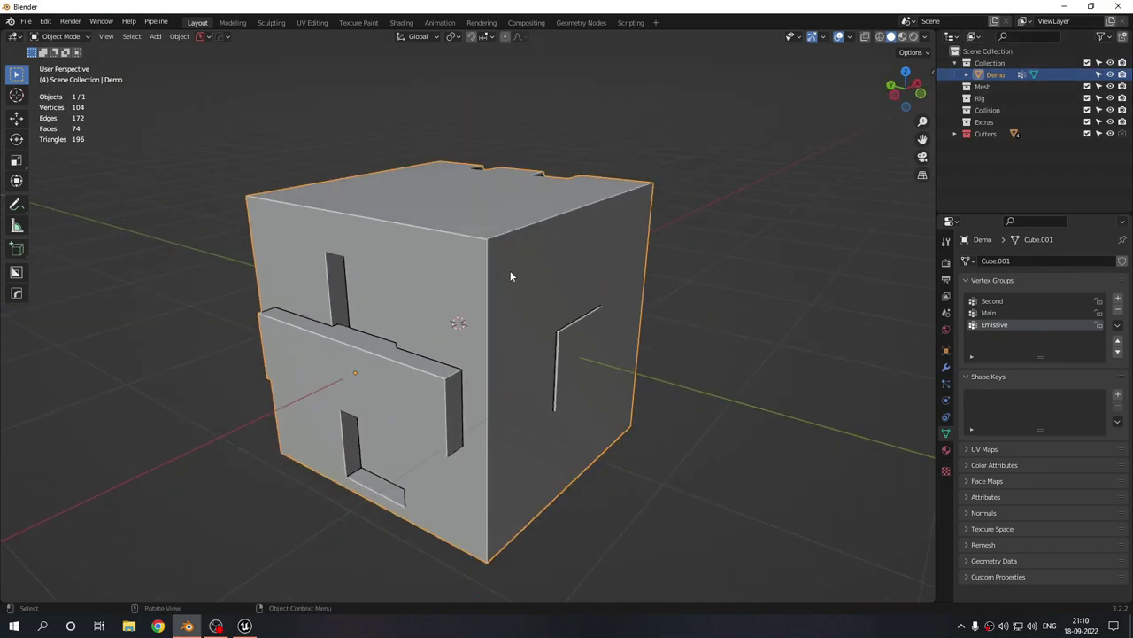
pyautogui.moveTo(518, 280); pyautogui.dragTo(519, 318, button='middle')
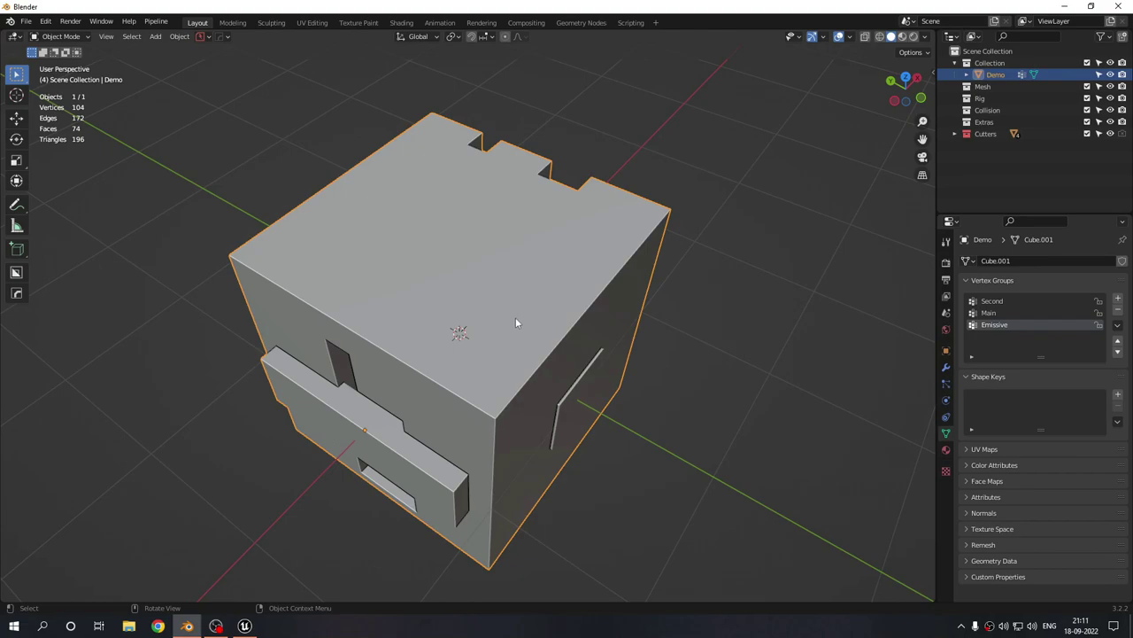
pyautogui.moveTo(513, 319); pyautogui.dragTo(443, 306, button='middle')
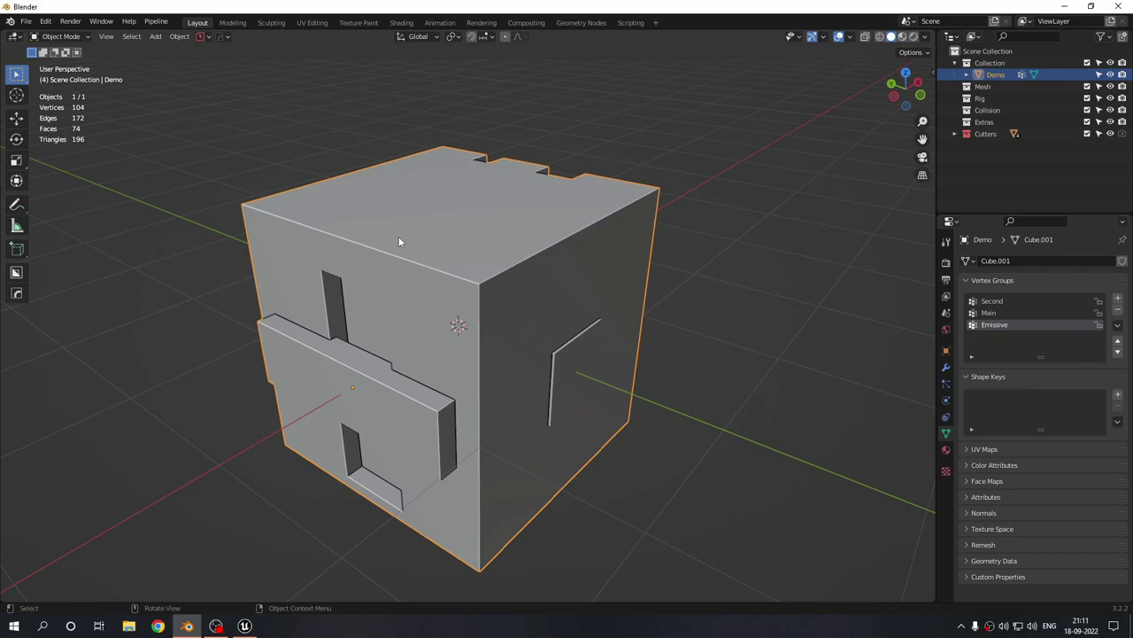
# Step: Move the Demo object into the Mesh collection and send it to Unreal, allowing Blender firewall access on private networks
pyautogui.click(157, 23)
pyautogui.moveTo(1001, 77); pyautogui.dragTo(989, 84)
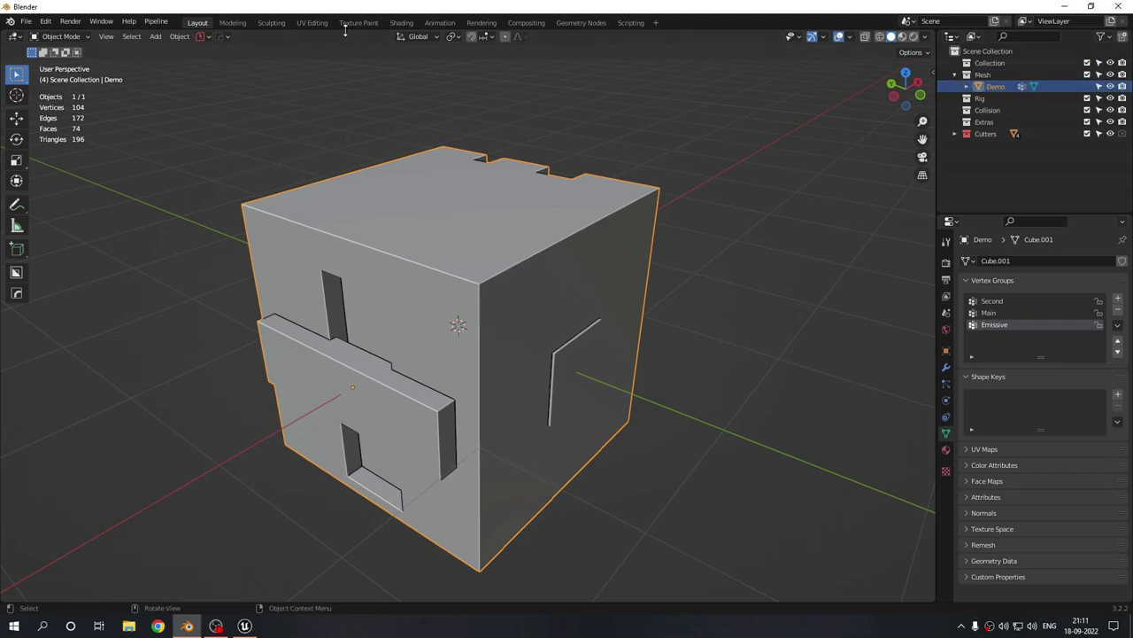
pyautogui.click(155, 21)
pyautogui.moveTo(177, 46)
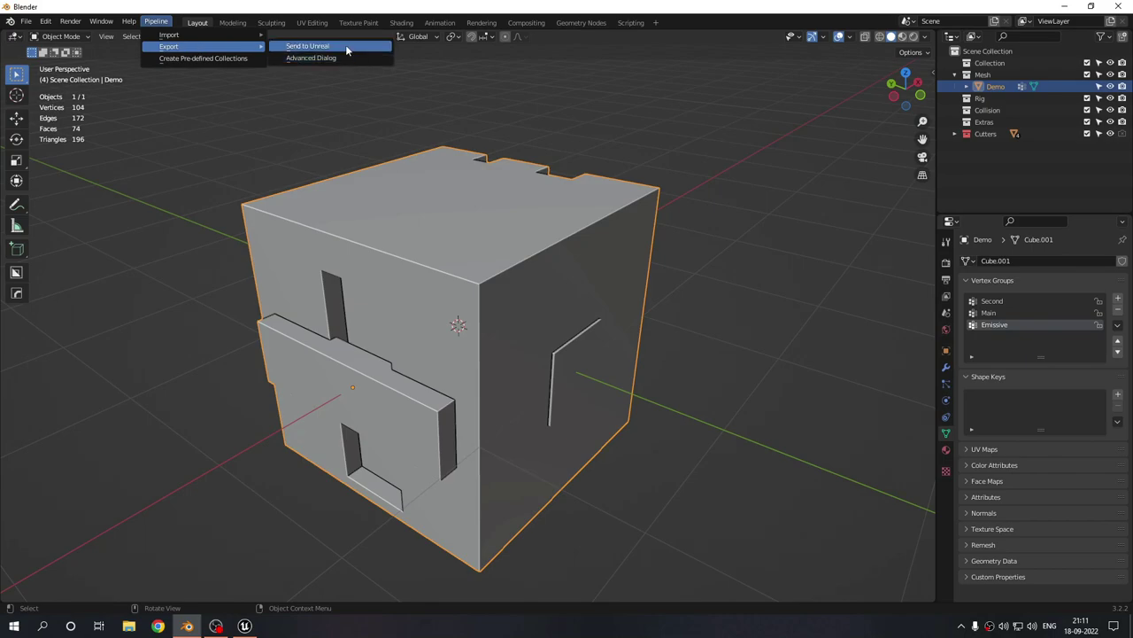
pyautogui.click(307, 45)
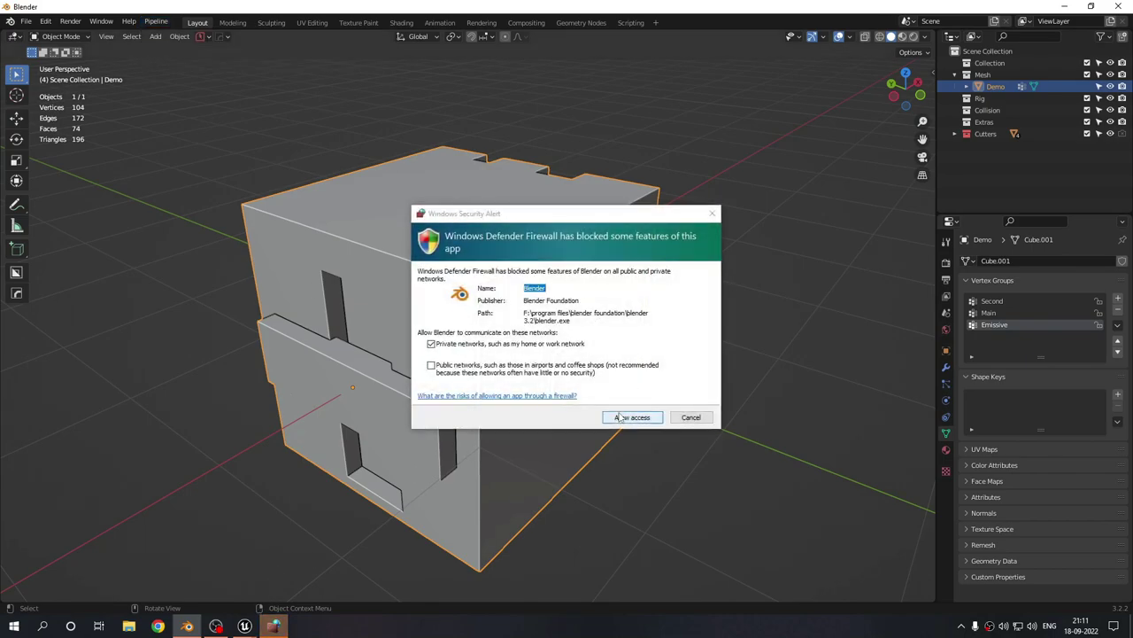
pyautogui.click(620, 417)
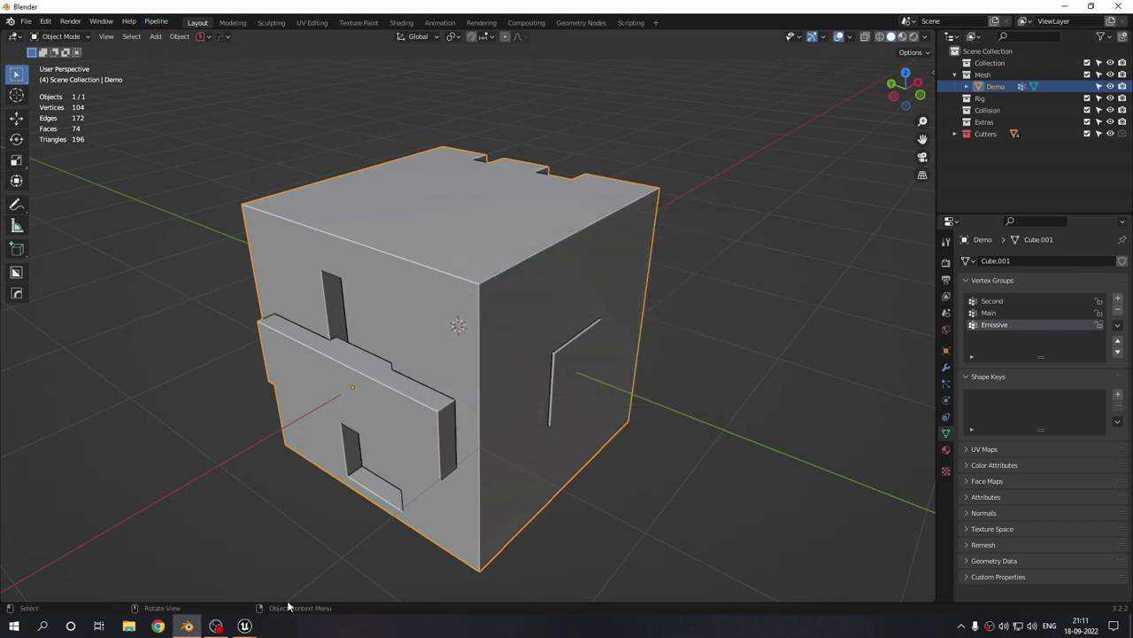
# Step: Switch to Unreal Engine and dismiss the Message Log about the import
pyautogui.moveTo(245, 626)
pyautogui.click(315, 588)
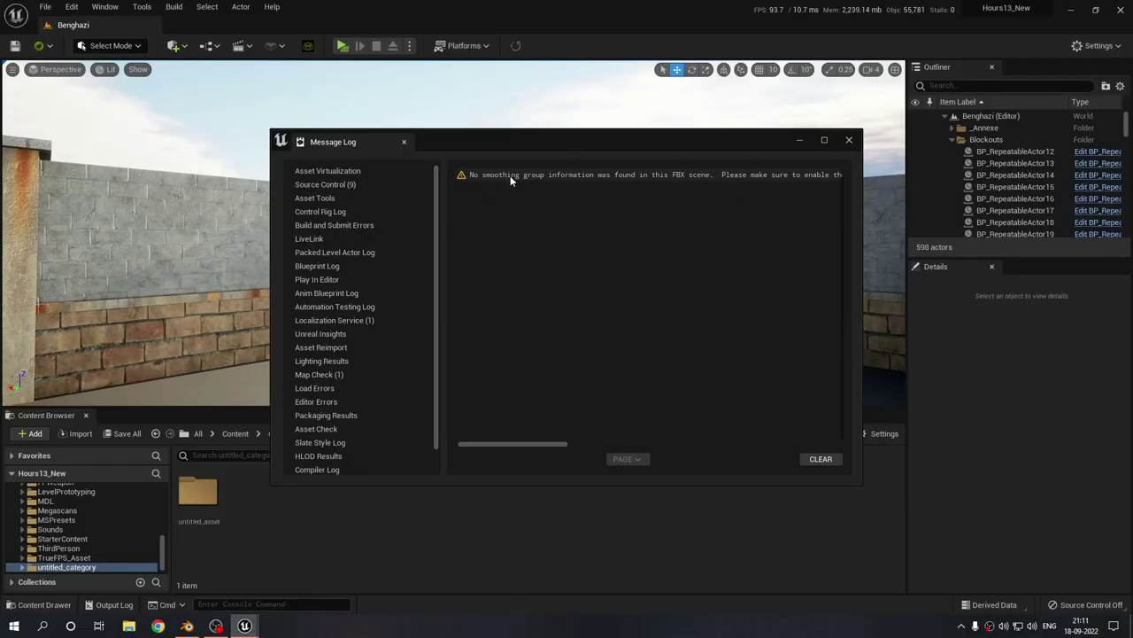
pyautogui.click(848, 140)
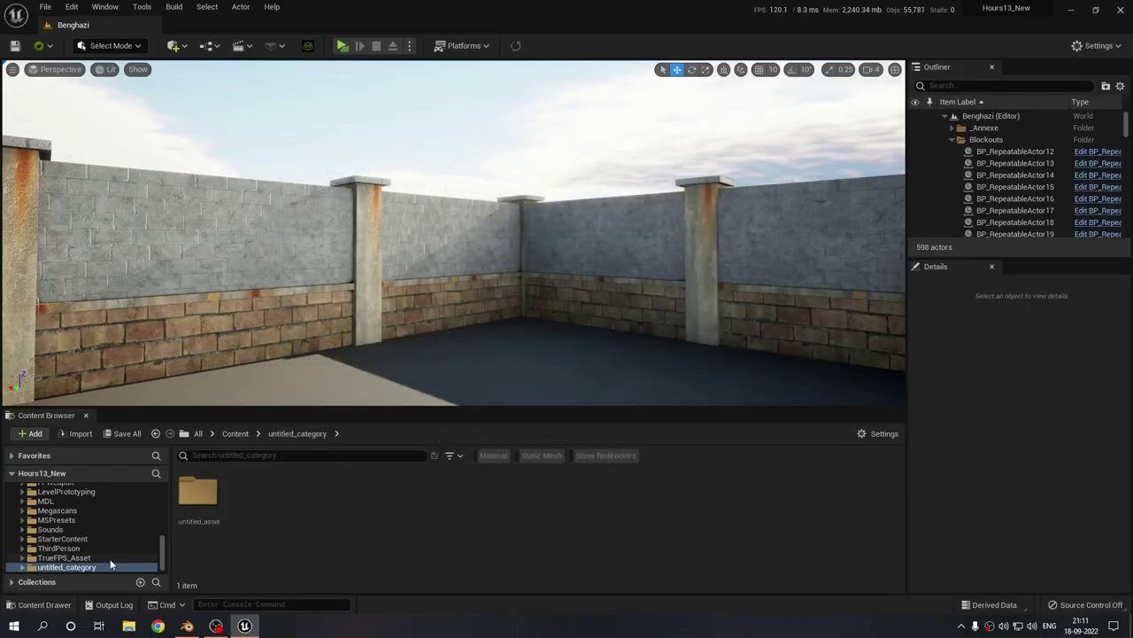
# Step: Open the Demo static mesh from the untitled_asset folder and inspect its cutouts
pyautogui.doubleClick(206, 493)
pyautogui.click(266, 494)
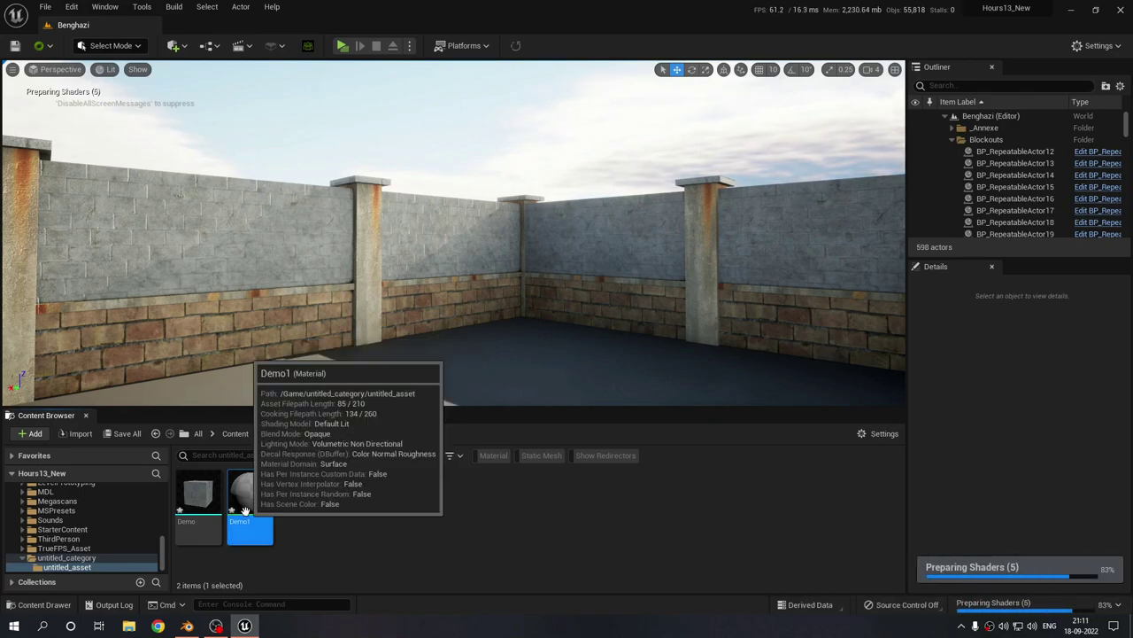
pyautogui.doubleClick(198, 494)
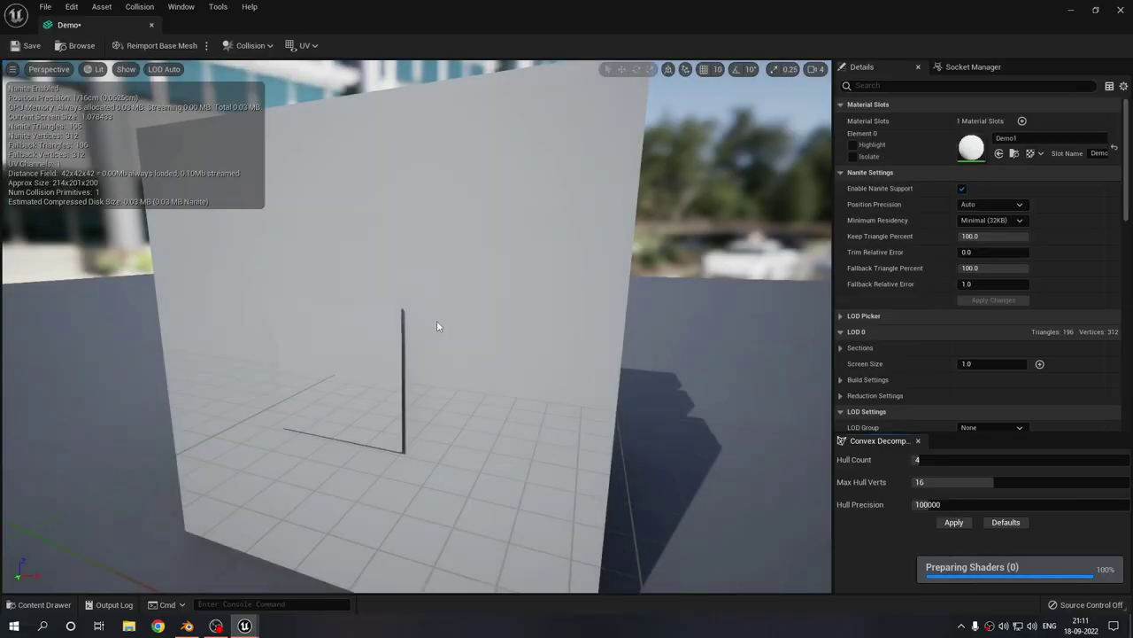
pyautogui.moveTo(436, 320)
pyautogui.mouseDown(button='right')
pyautogui.moveTo(354, 320)
pyautogui.moveTo(602, 341)
pyautogui.moveTo(301, 325)
pyautogui.moveTo(432, 325)
pyautogui.mouseUp(button='right')
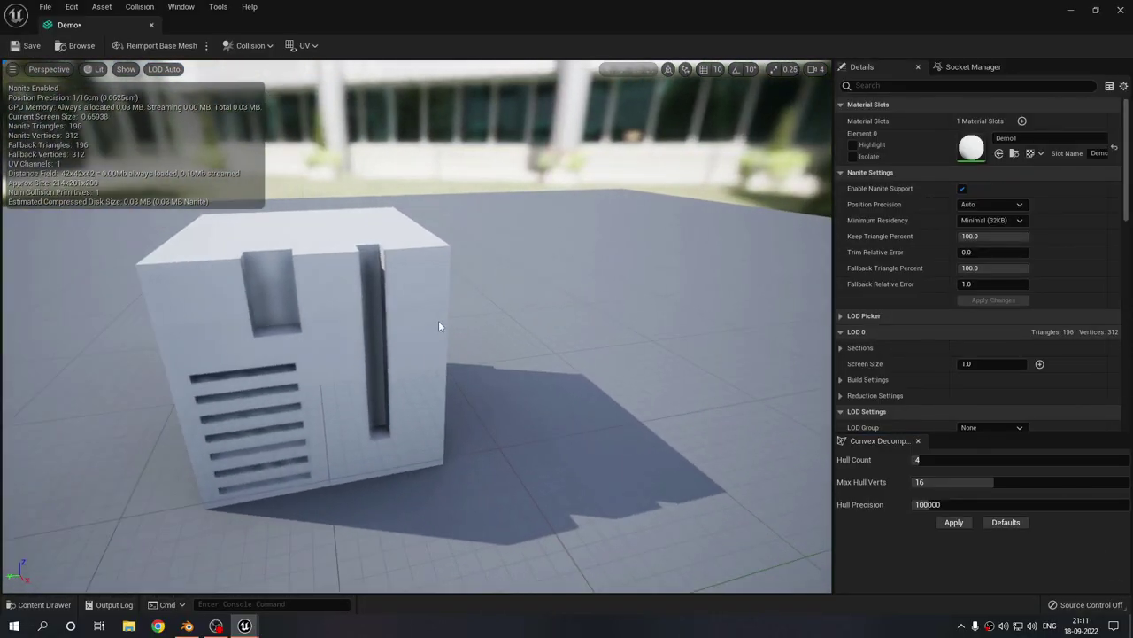
pyautogui.scroll(5, 266, 337)
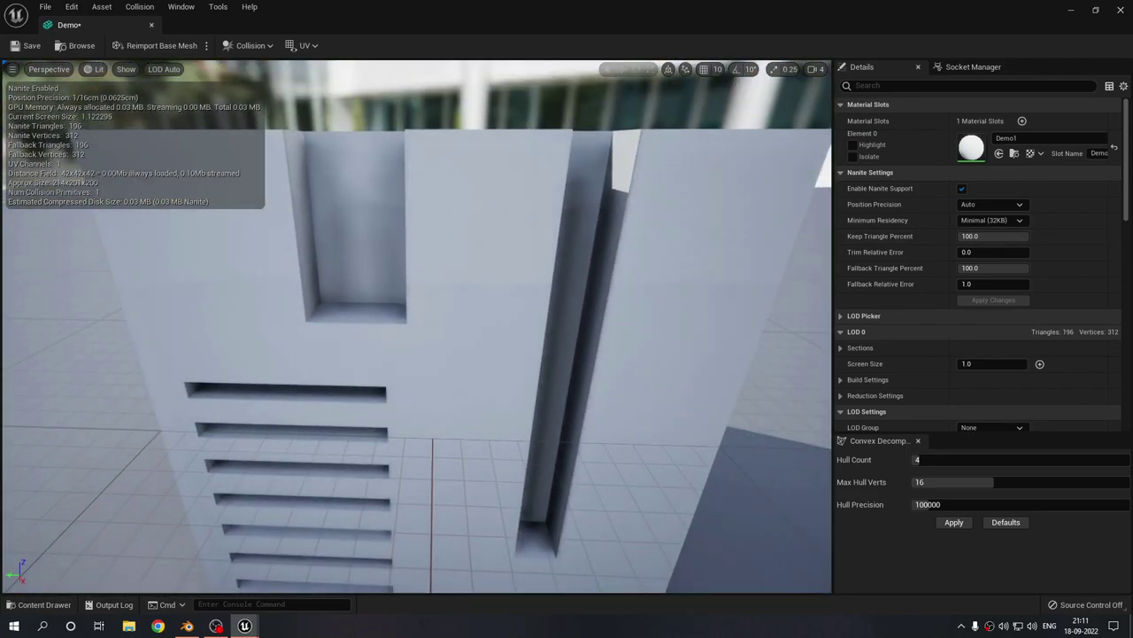